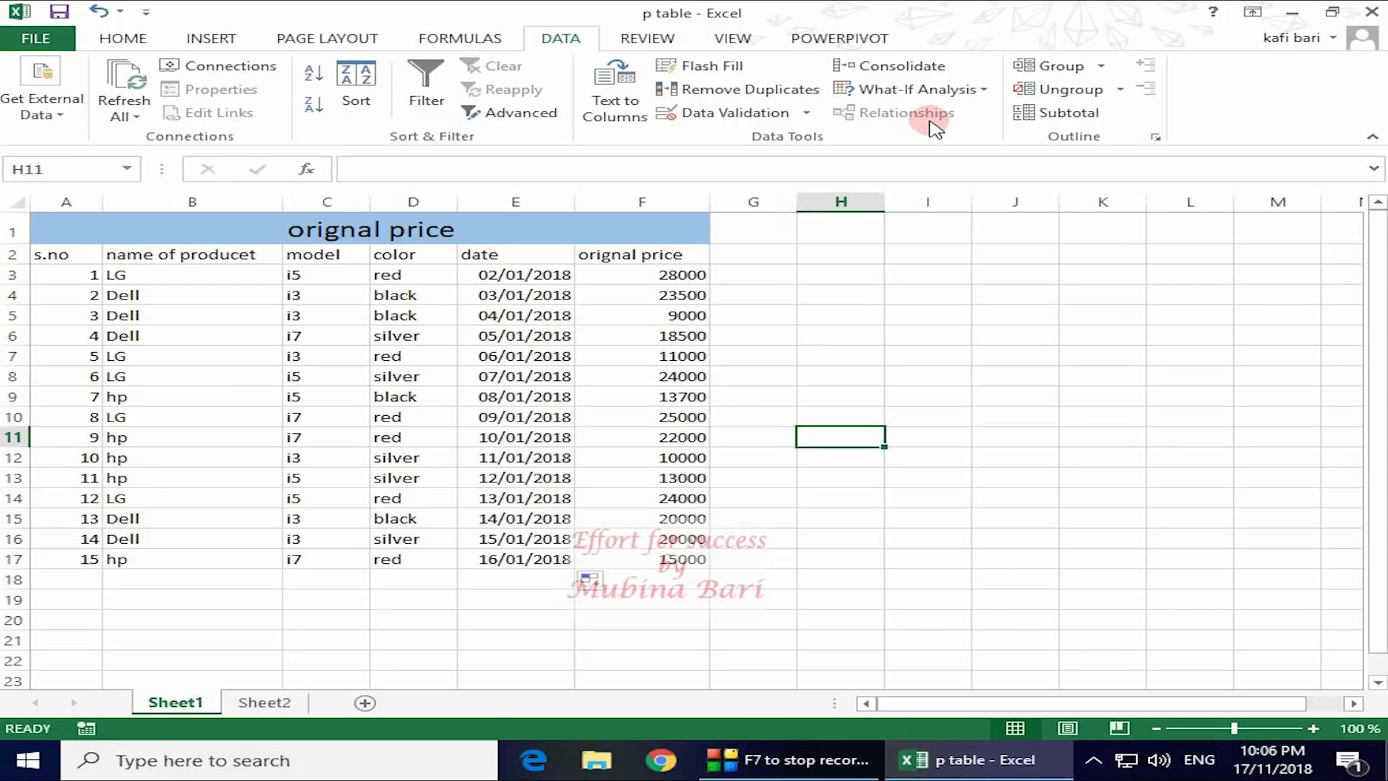
- Look at the Workbook Connections dialog and its options for adding a connection, and close it without adding one
{"action": "left_click", "coordinate": [230, 69]}
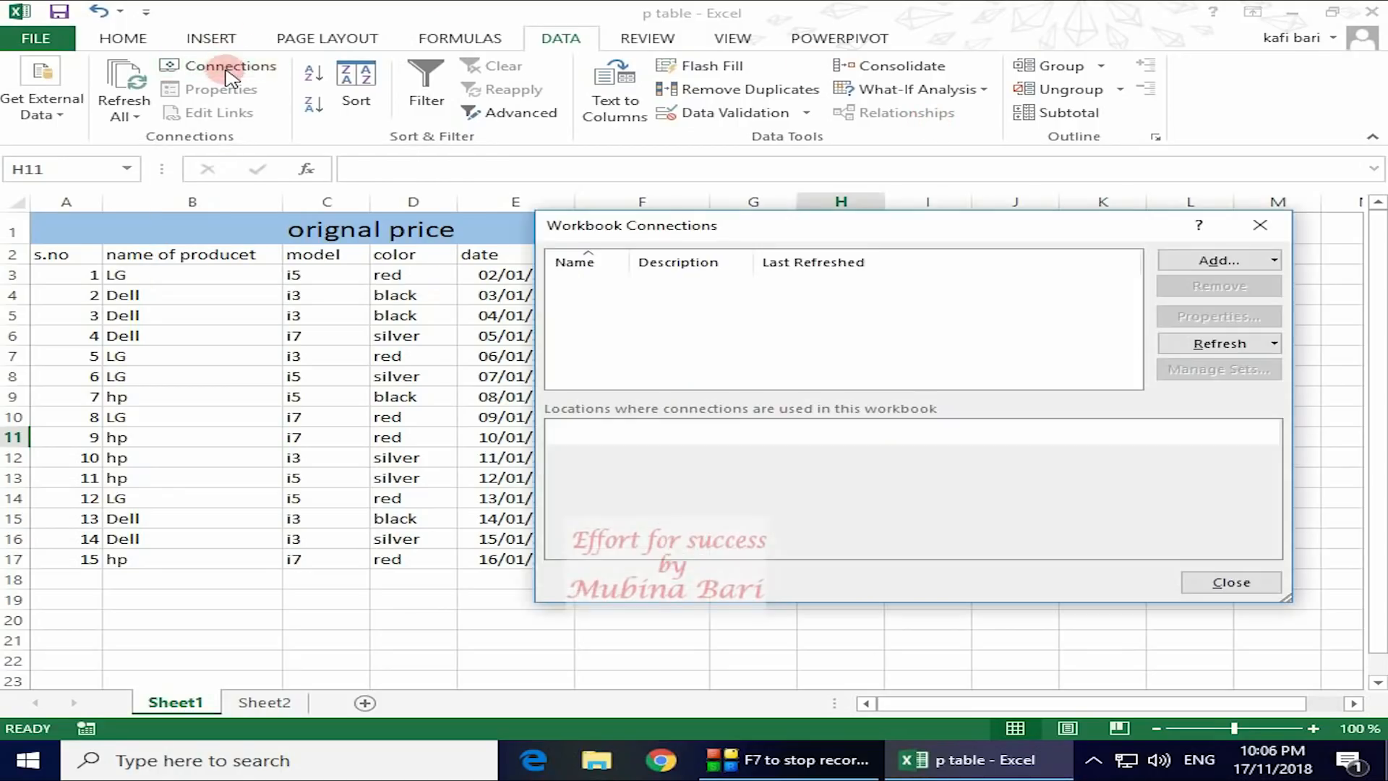
{"action": "left_click", "coordinate": [1276, 263]}
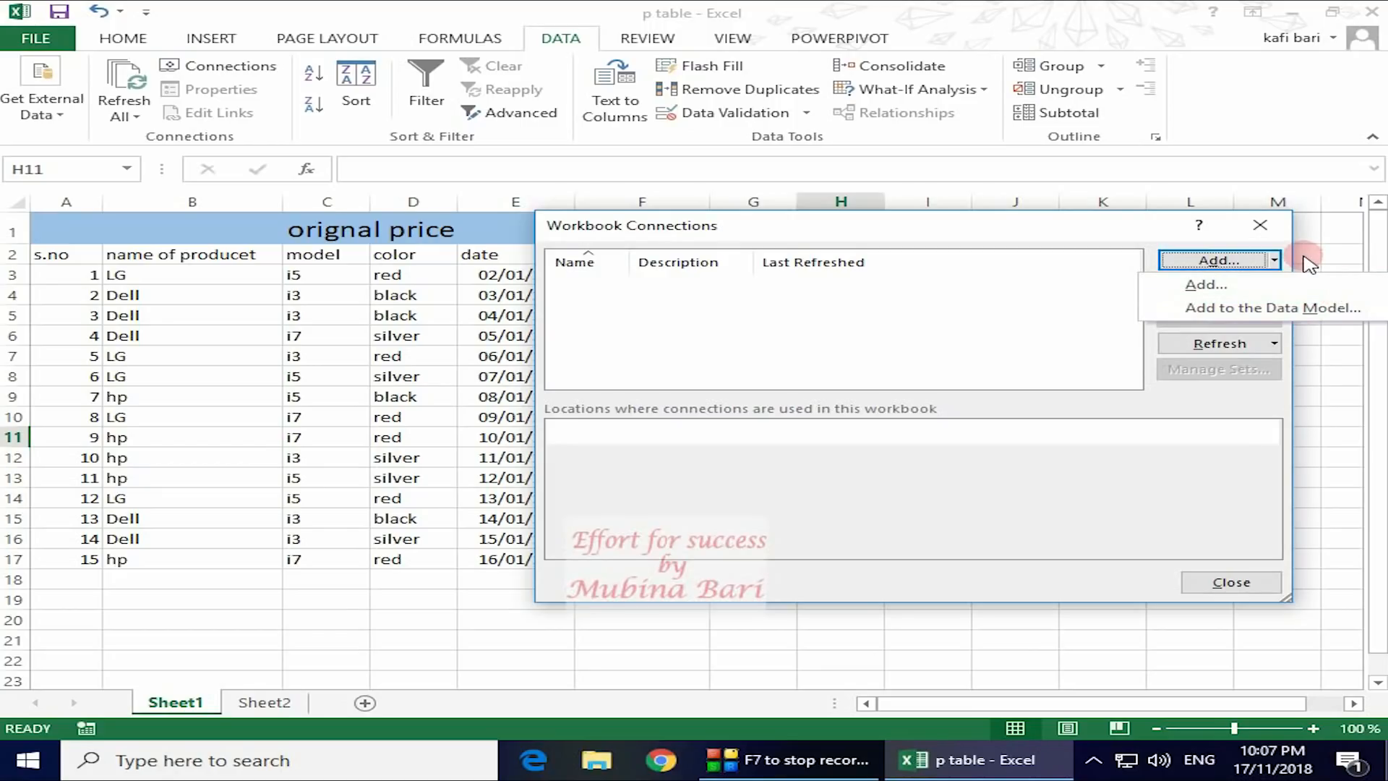
{"action": "left_click", "coordinate": [1259, 227]}
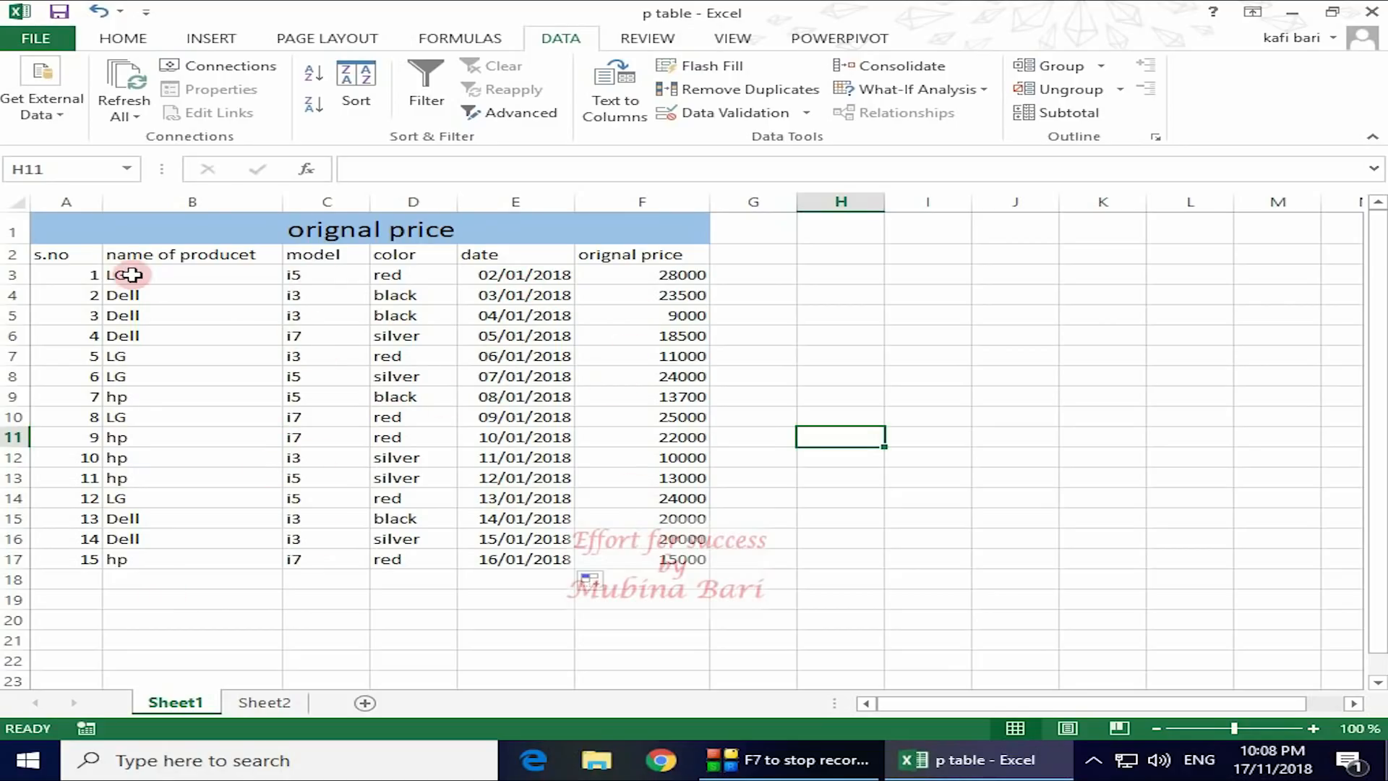
- Compare the sale list on Sheet2 with the orignal price list on Sheet1
{"action": "left_click", "coordinate": [269, 704]}
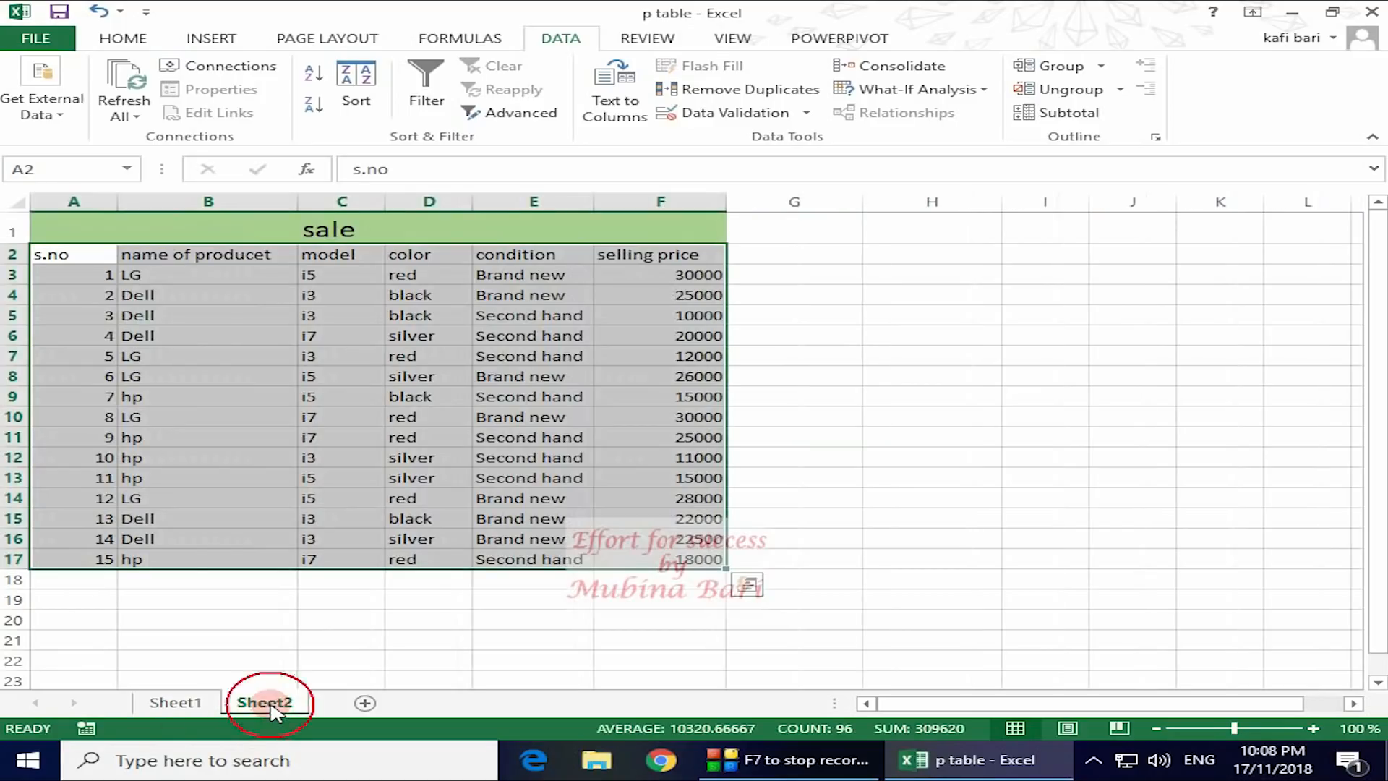
{"action": "left_click", "coordinate": [405, 656]}
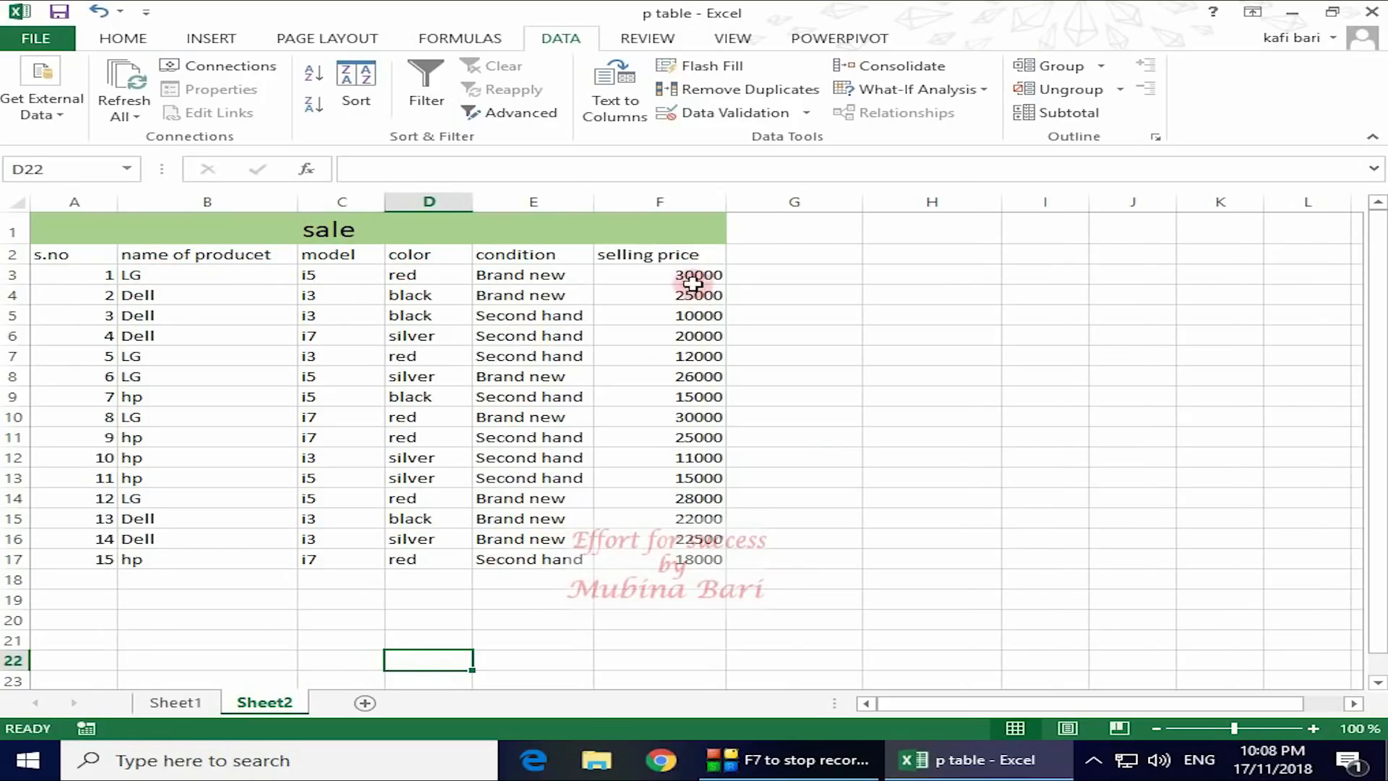
{"action": "key", "text": "ctrl+Page_Up"}
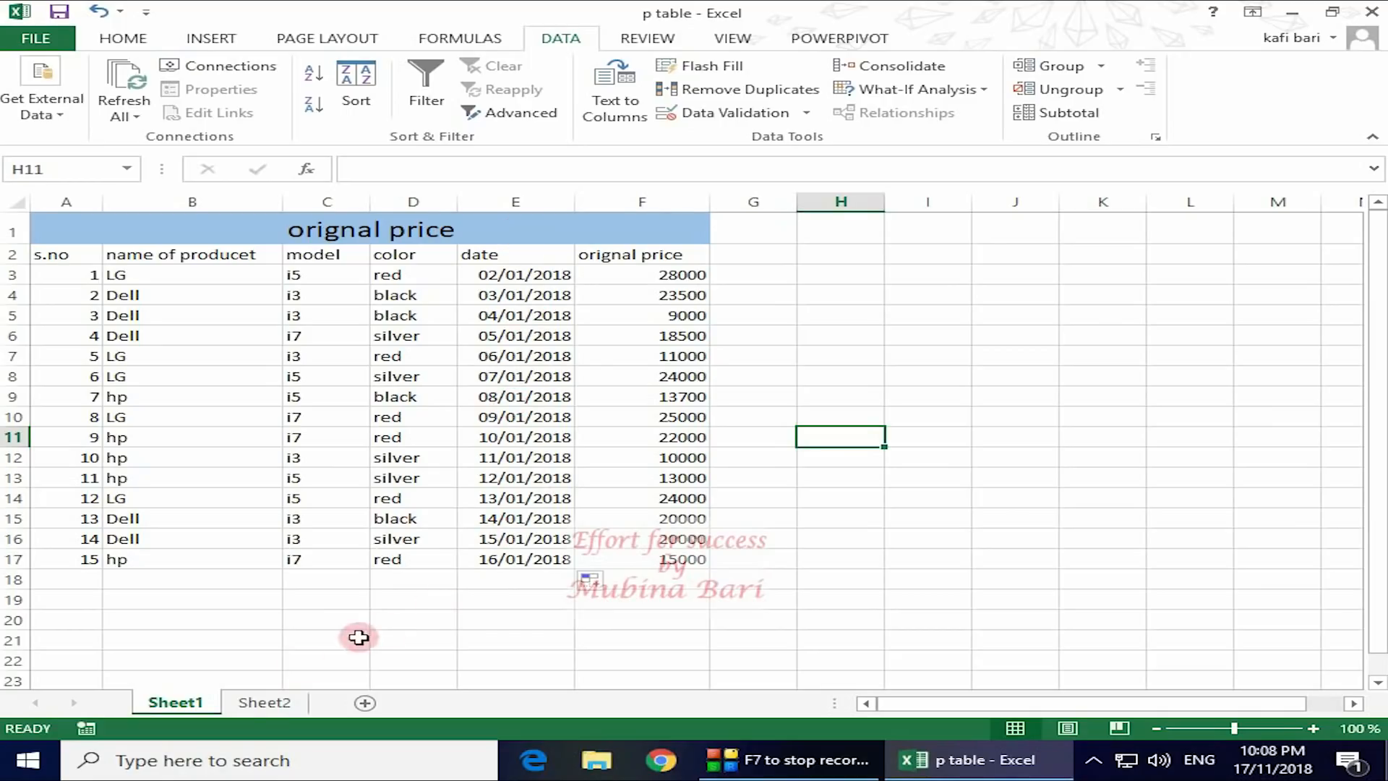
{"action": "left_click", "coordinate": [259, 703]}
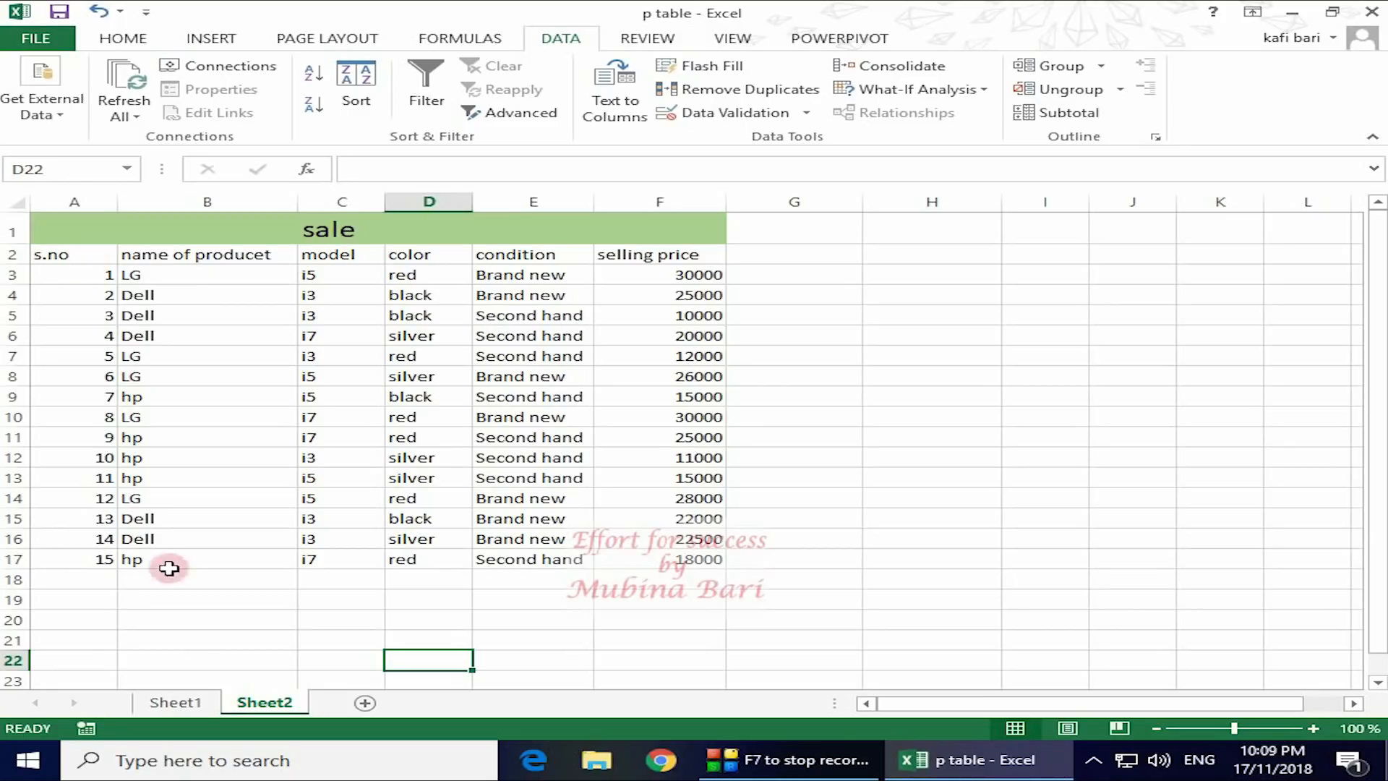
- Convert the orignal price list on Sheet1, range A2:F17, into a table with headers
{"action": "left_click", "coordinate": [177, 703]}
{"action": "left_click_drag", "start_coordinate": [57, 273], "coordinate": [124, 289]}
{"action": "left_click_drag", "start_coordinate": [56, 257], "coordinate": [669, 556]}
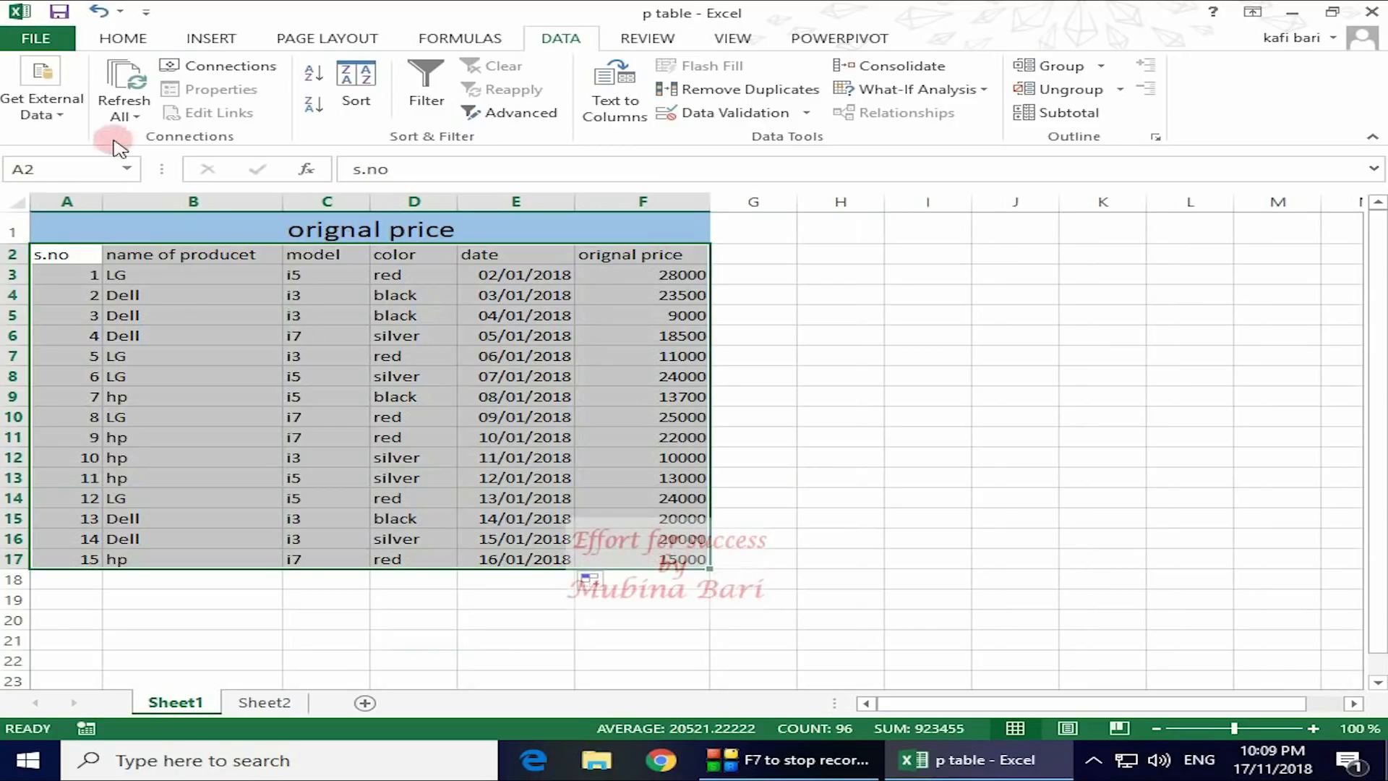
{"action": "left_click", "coordinate": [212, 39]}
{"action": "left_click", "coordinate": [229, 81]}
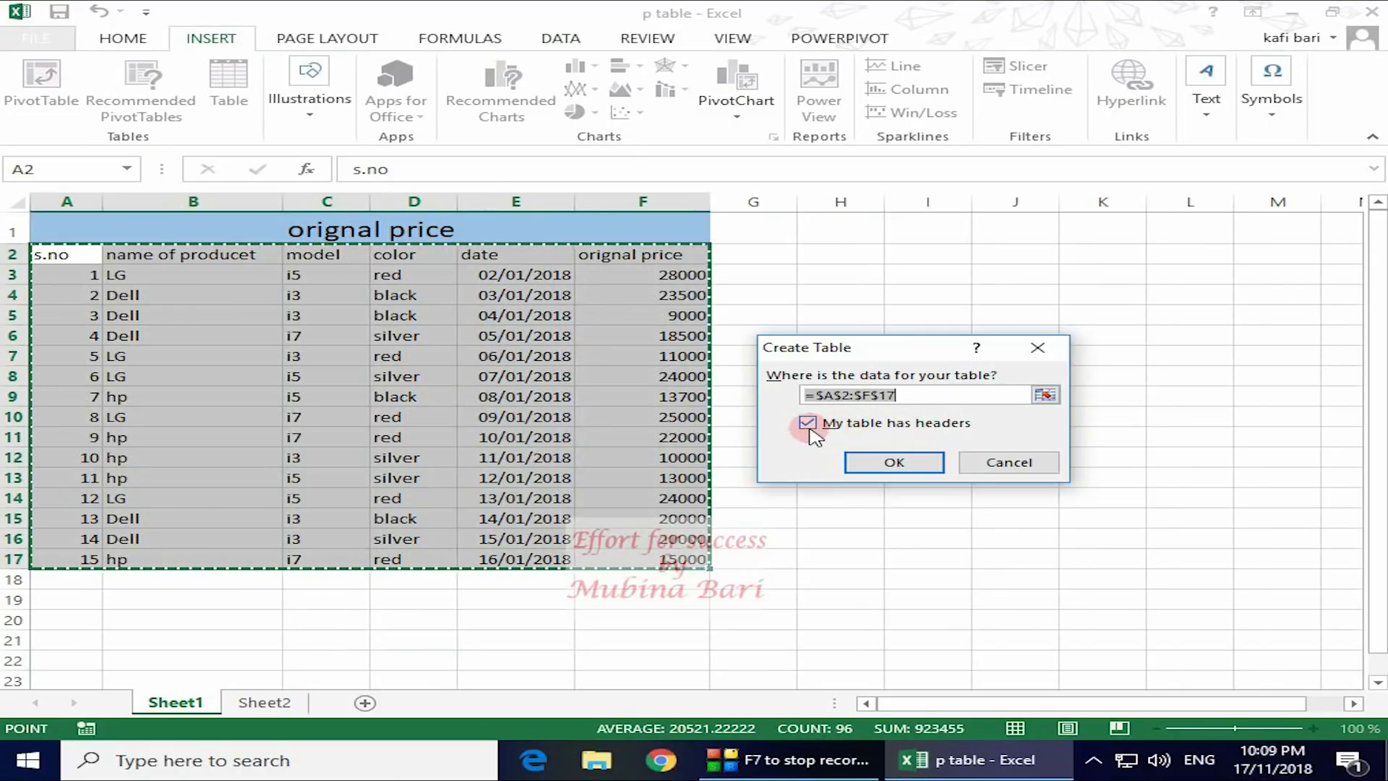
{"action": "left_click", "coordinate": [925, 470]}
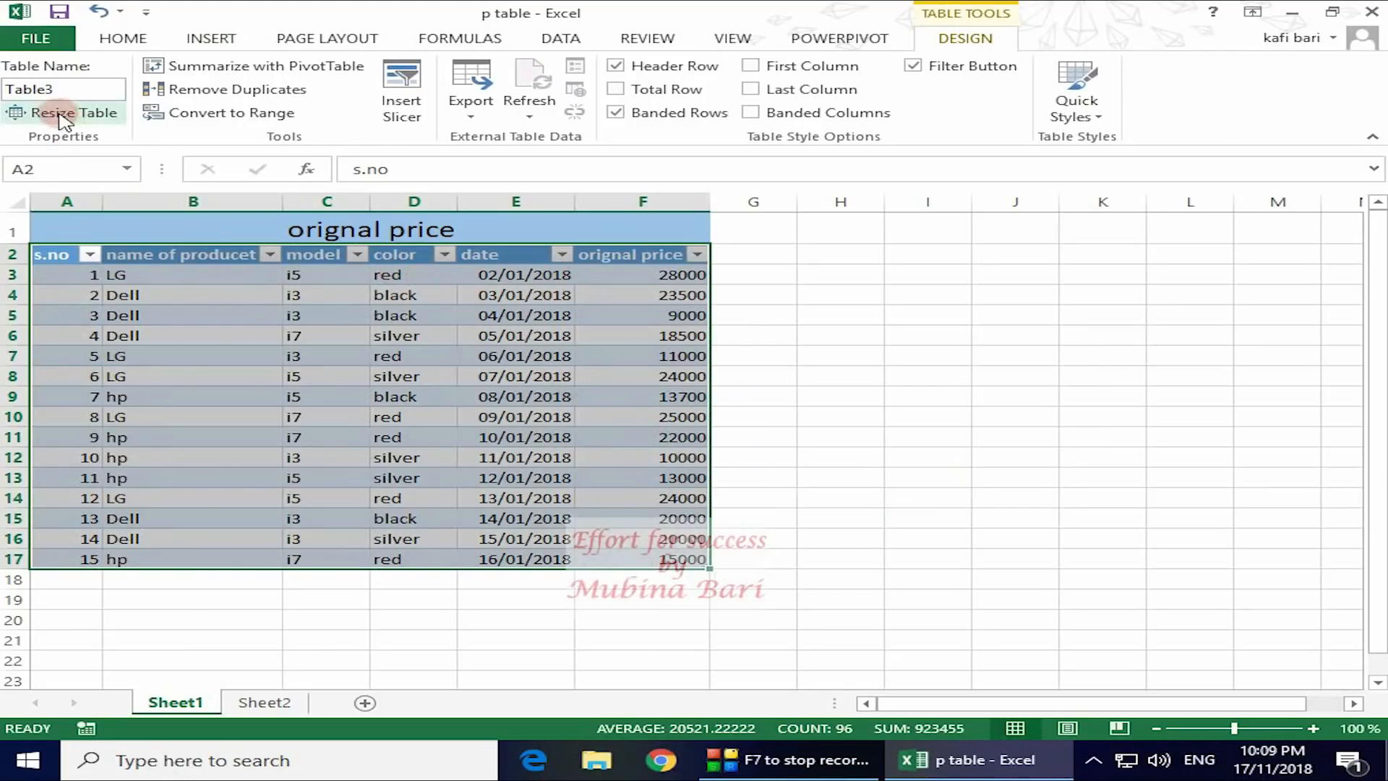
- Rename the orignal price table on Sheet1 as orignal
{"action": "left_click", "coordinate": [43, 89]}
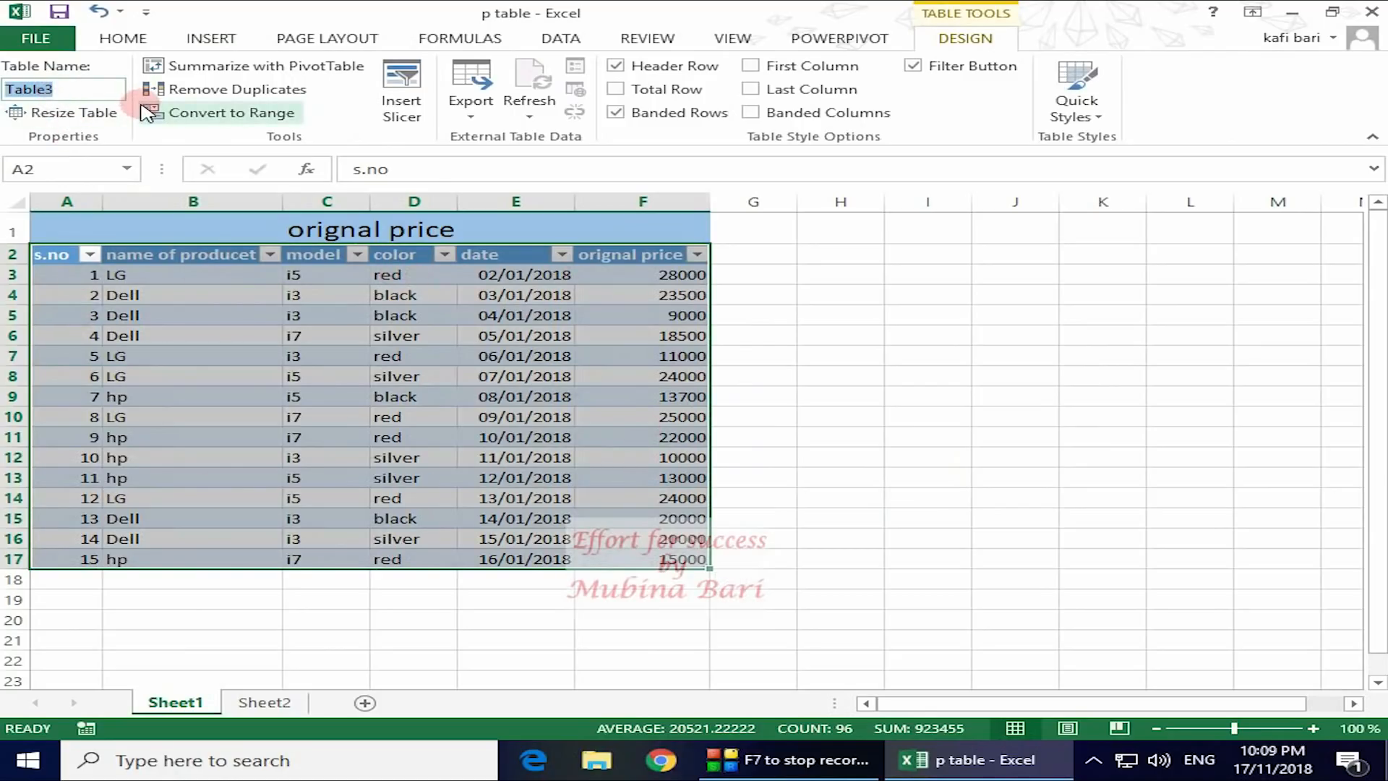
{"action": "key", "text": "BackSpace"}
{"action": "left_click", "coordinate": [754, 336]}
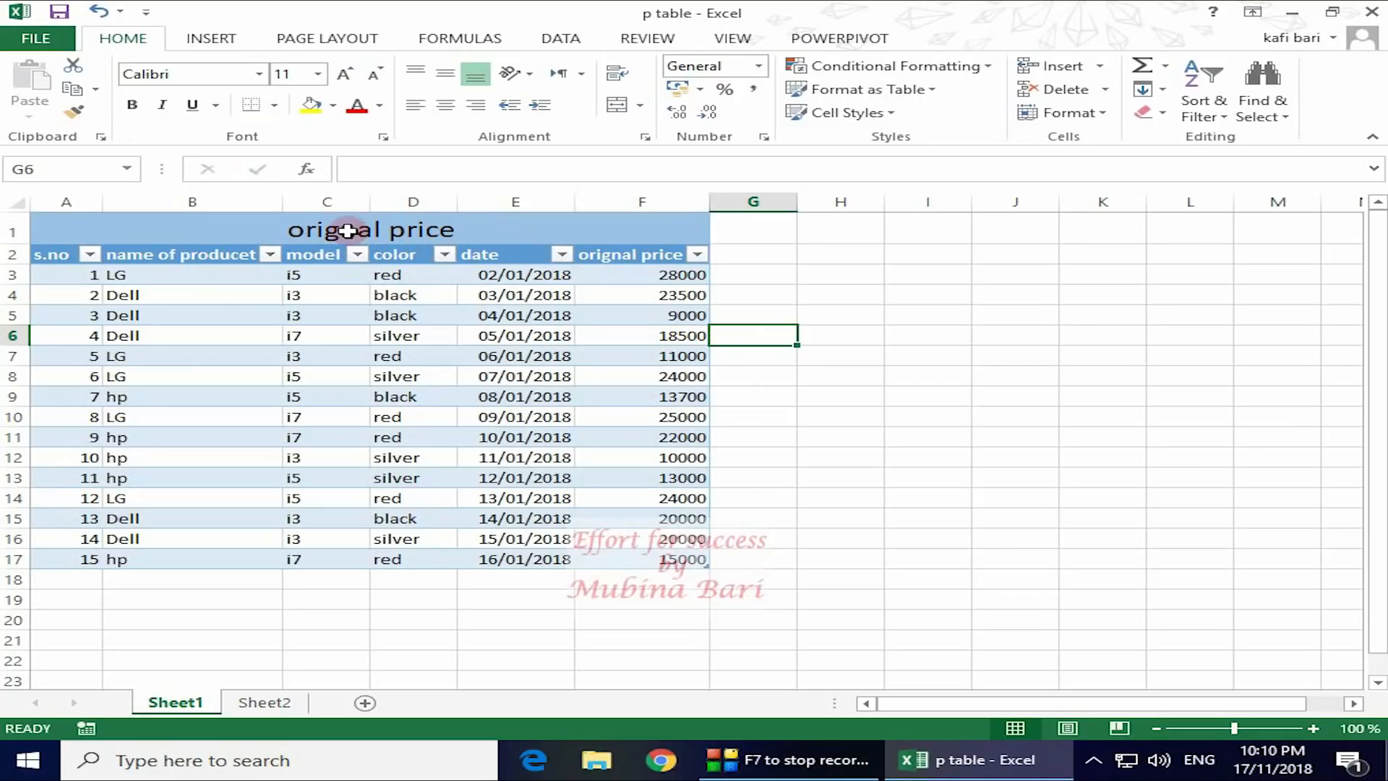
- Convert the sale list on Sheet2, range A2:F17, into a table with headers
{"action": "left_click", "coordinate": [265, 703]}
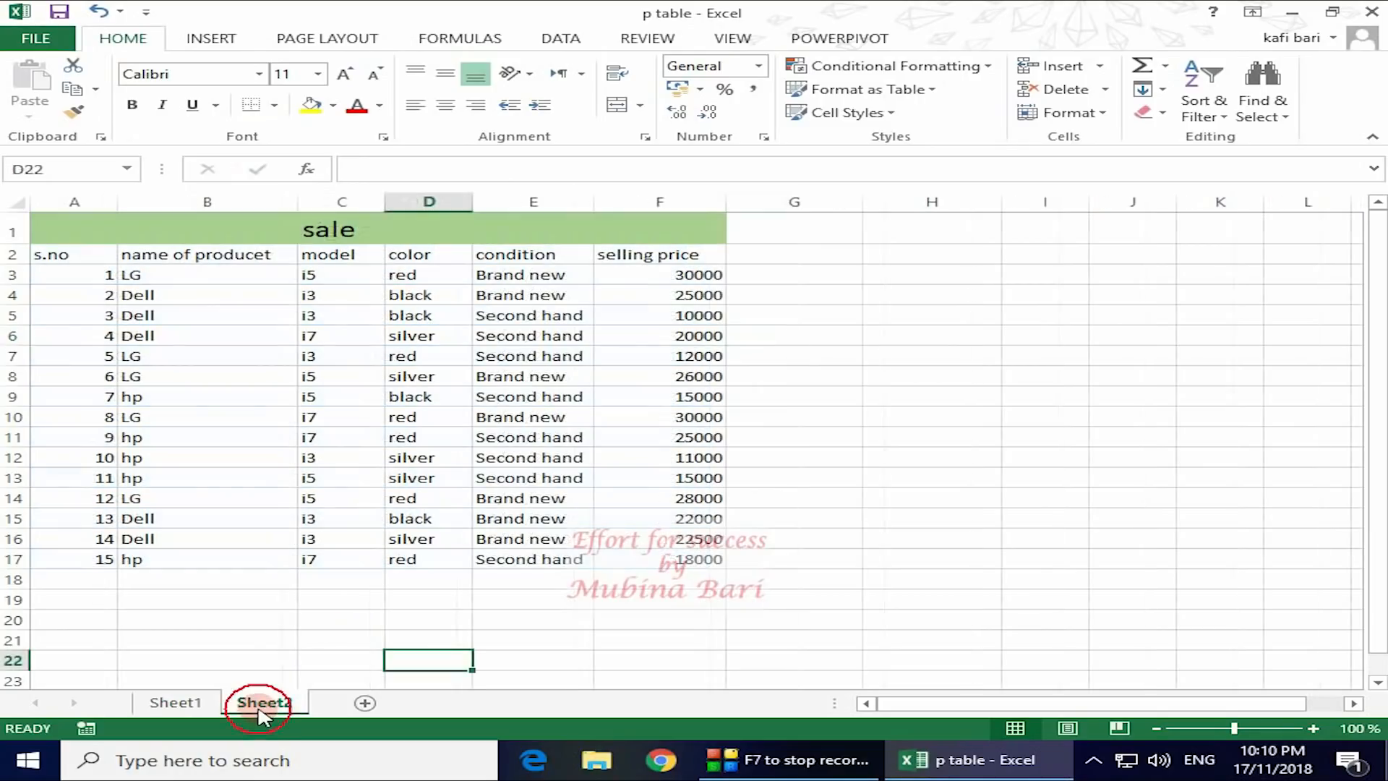
{"action": "left_click_drag", "start_coordinate": [62, 257], "coordinate": [623, 559]}
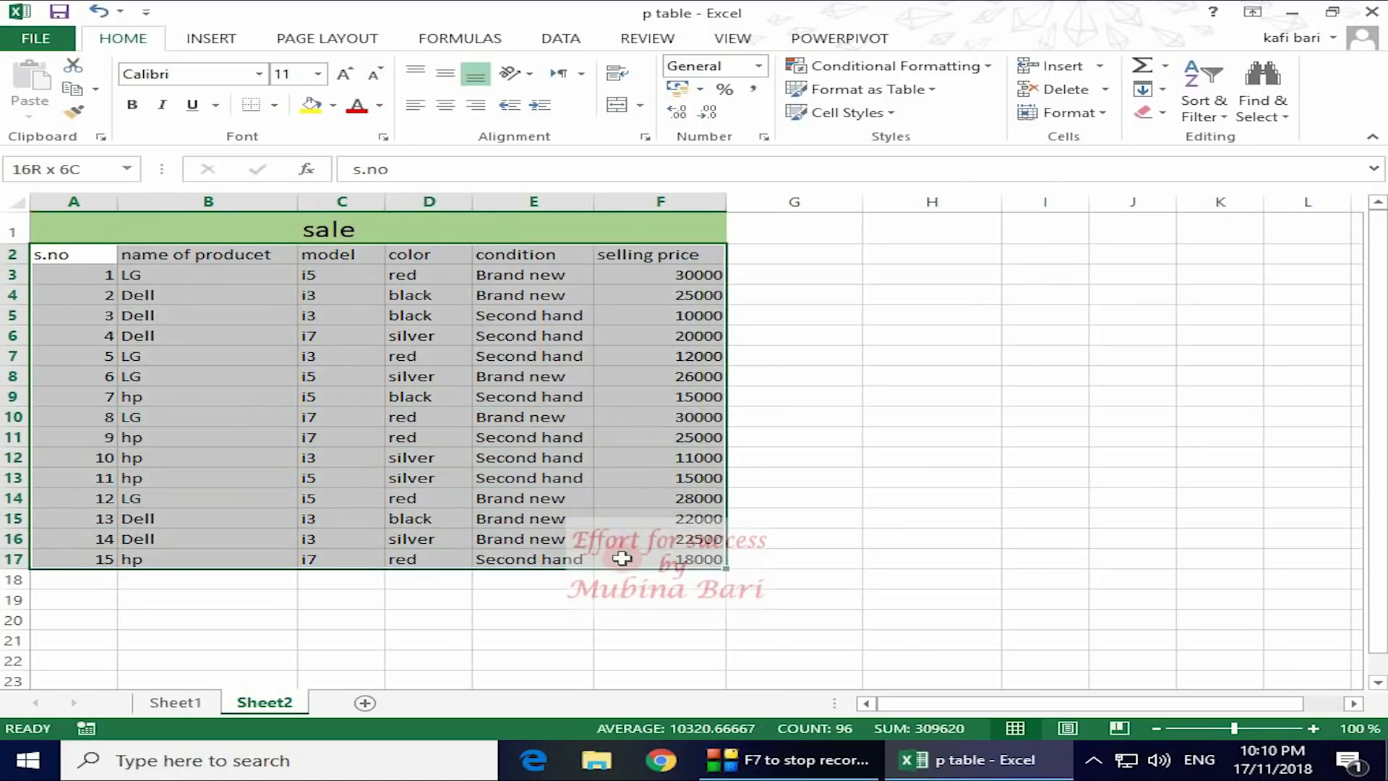
{"action": "left_click", "coordinate": [202, 39]}
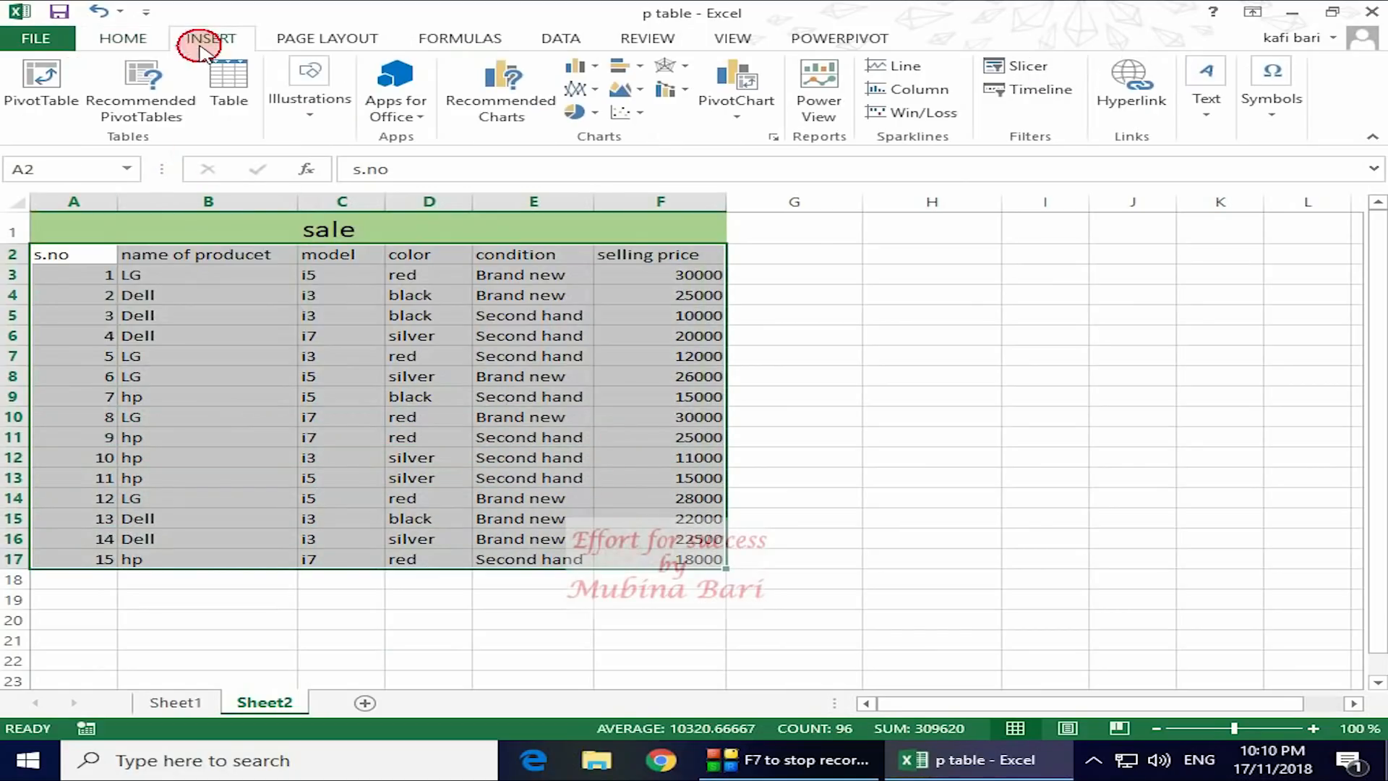
{"action": "left_click", "coordinate": [223, 90]}
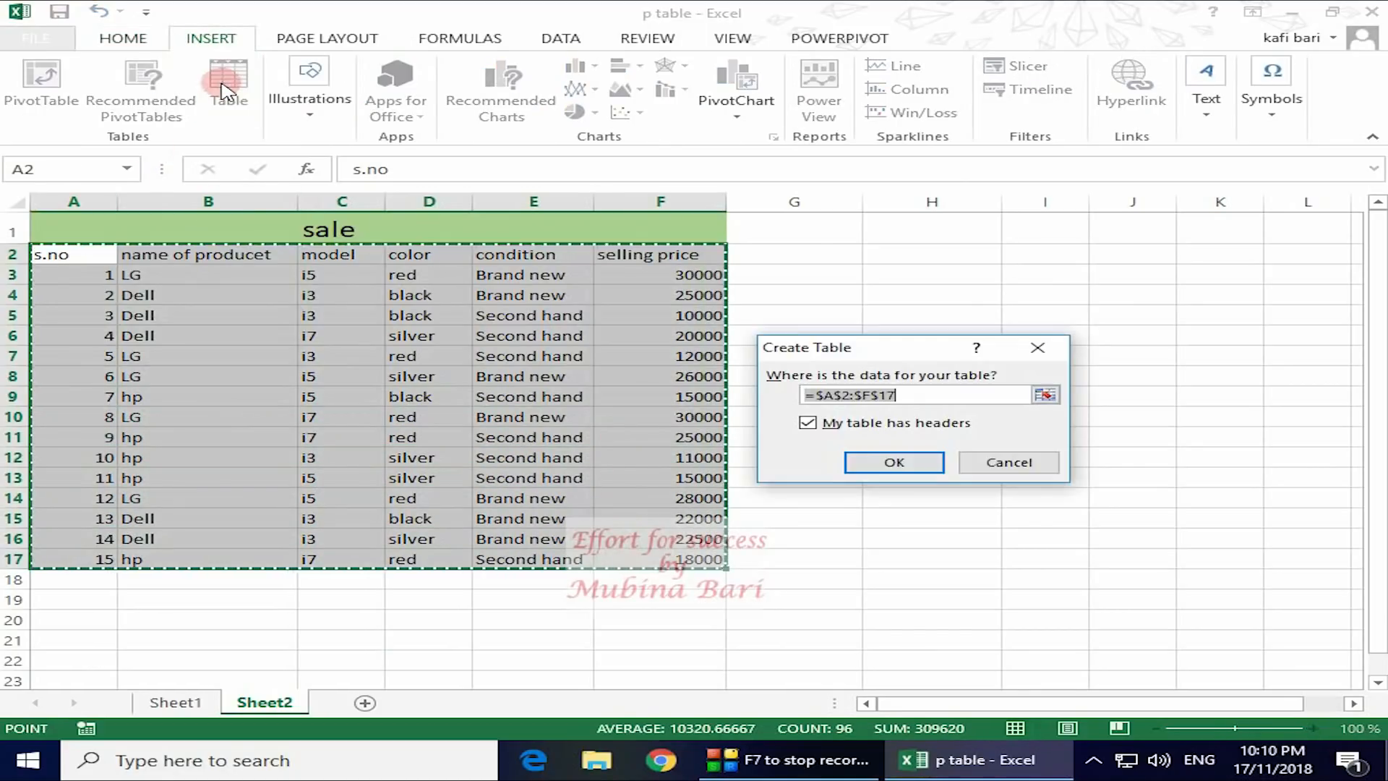
{"action": "left_click", "coordinate": [888, 462]}
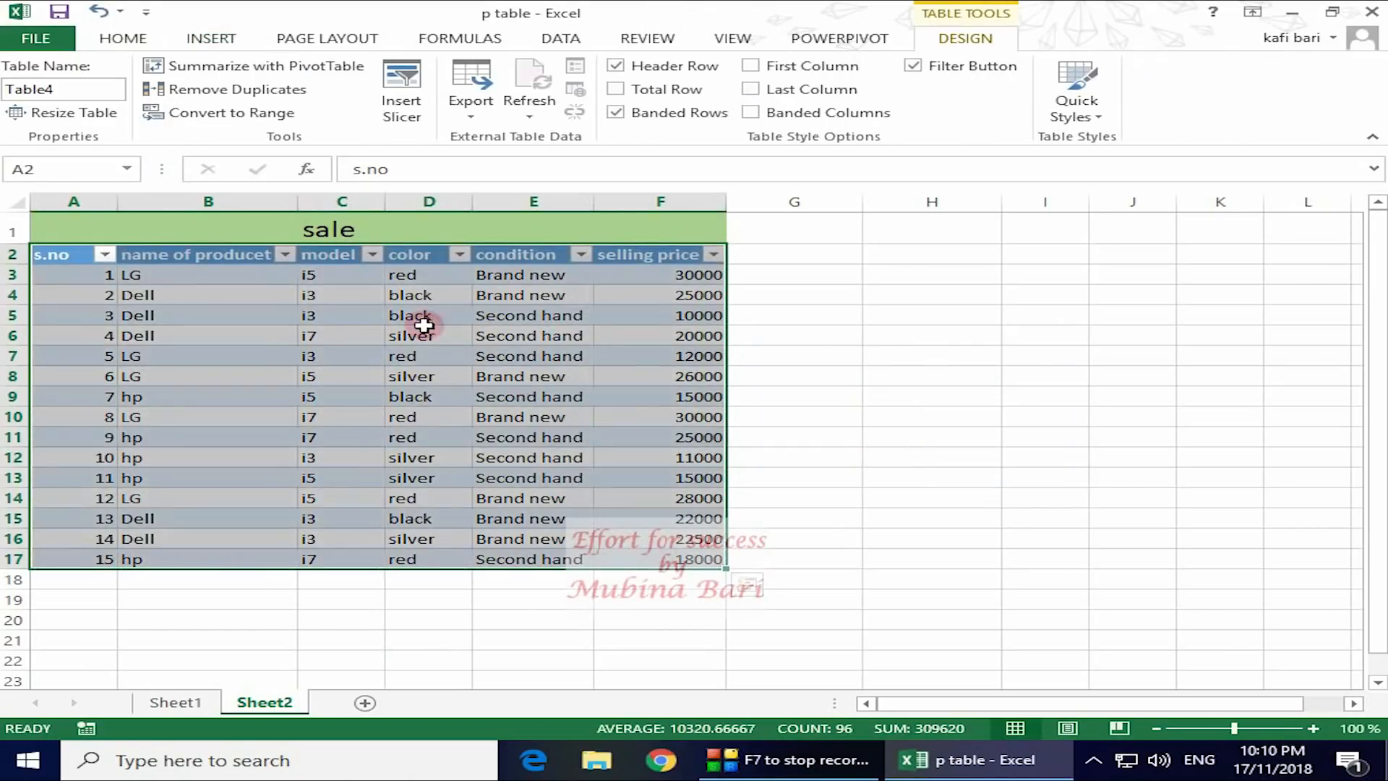
- Rename the sale list's table on Sheet2 as sale
{"action": "left_click", "coordinate": [68, 88]}
{"action": "type", "text": "sale"}
{"action": "left_click", "coordinate": [815, 305]}
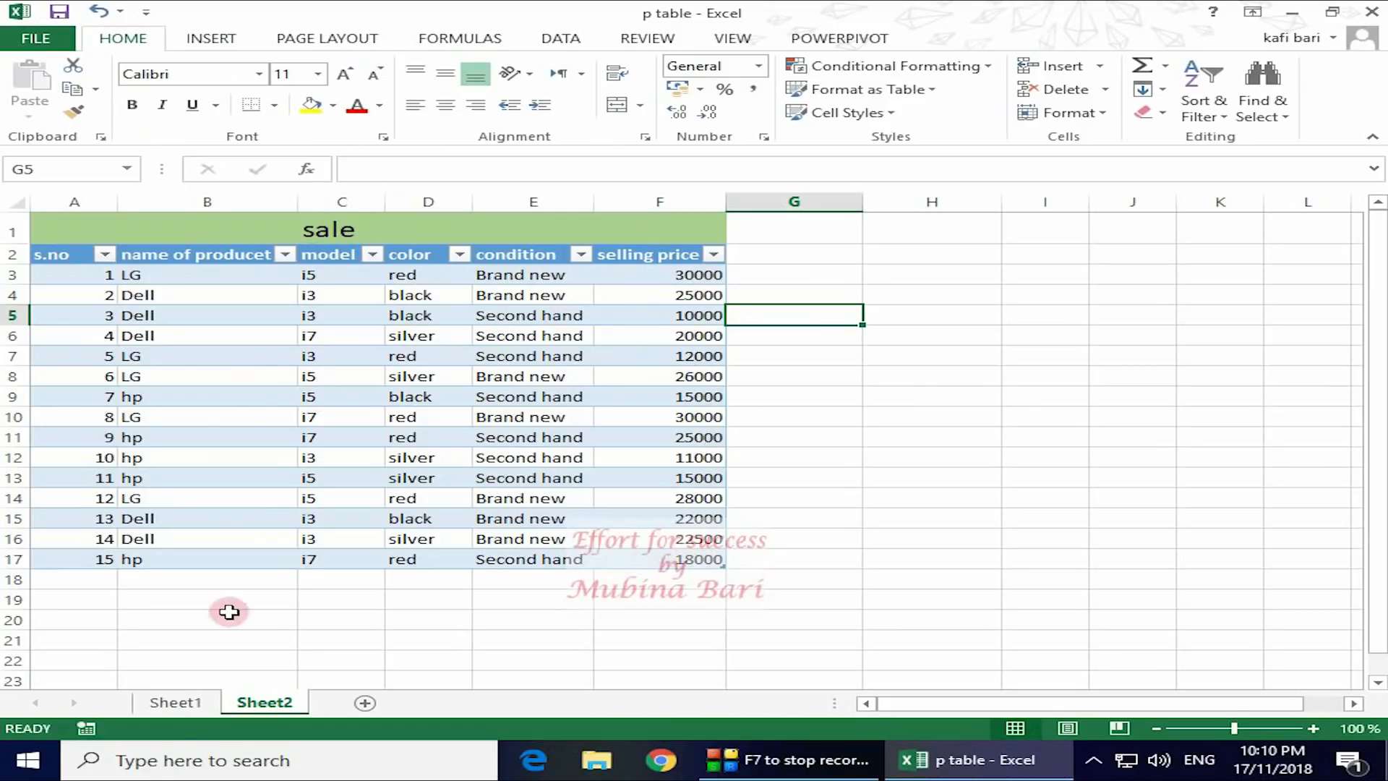
- Create a PivotTable from the orignal table on a new worksheet, adding its data to the Data Model
{"action": "left_click", "coordinate": [208, 703]}
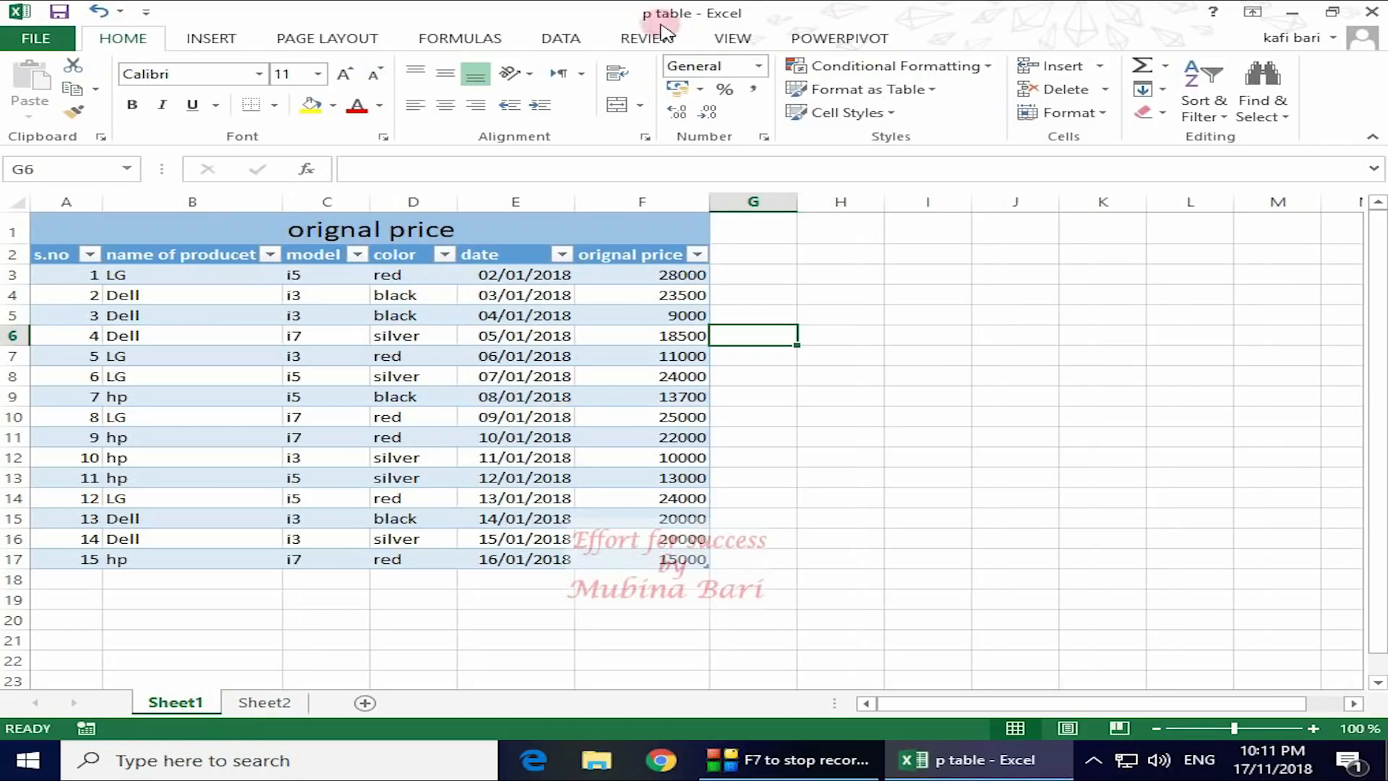
{"action": "left_click", "coordinate": [576, 45]}
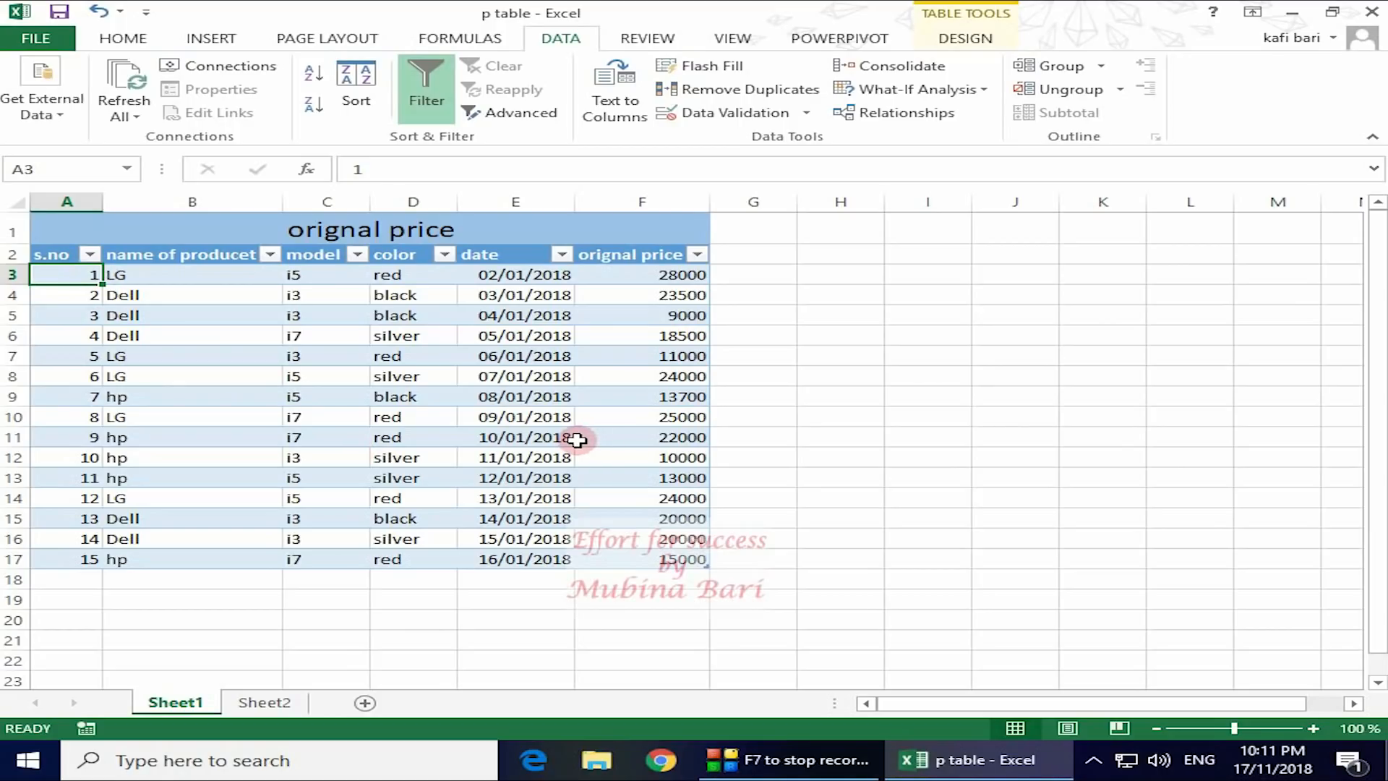
{"action": "left_click", "coordinate": [228, 44]}
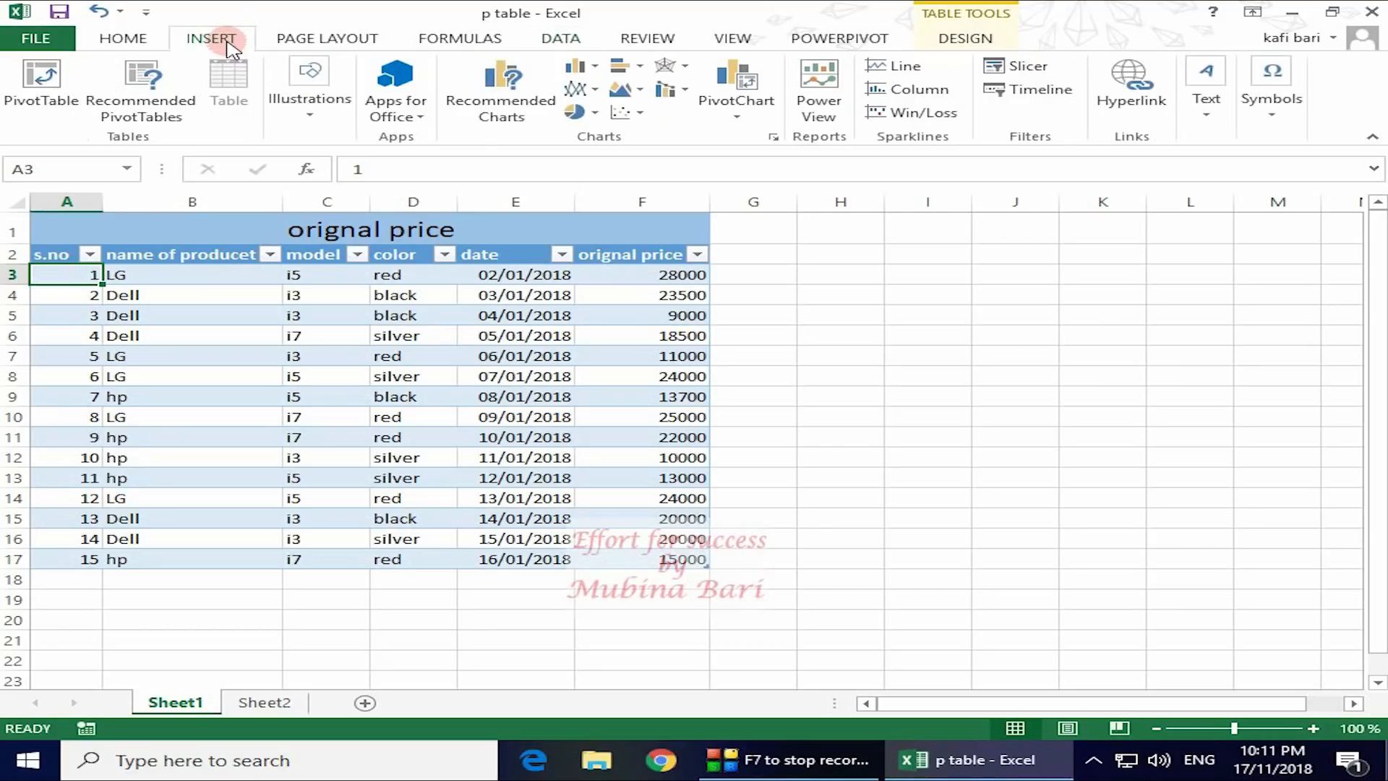
{"action": "left_click", "coordinate": [41, 92]}
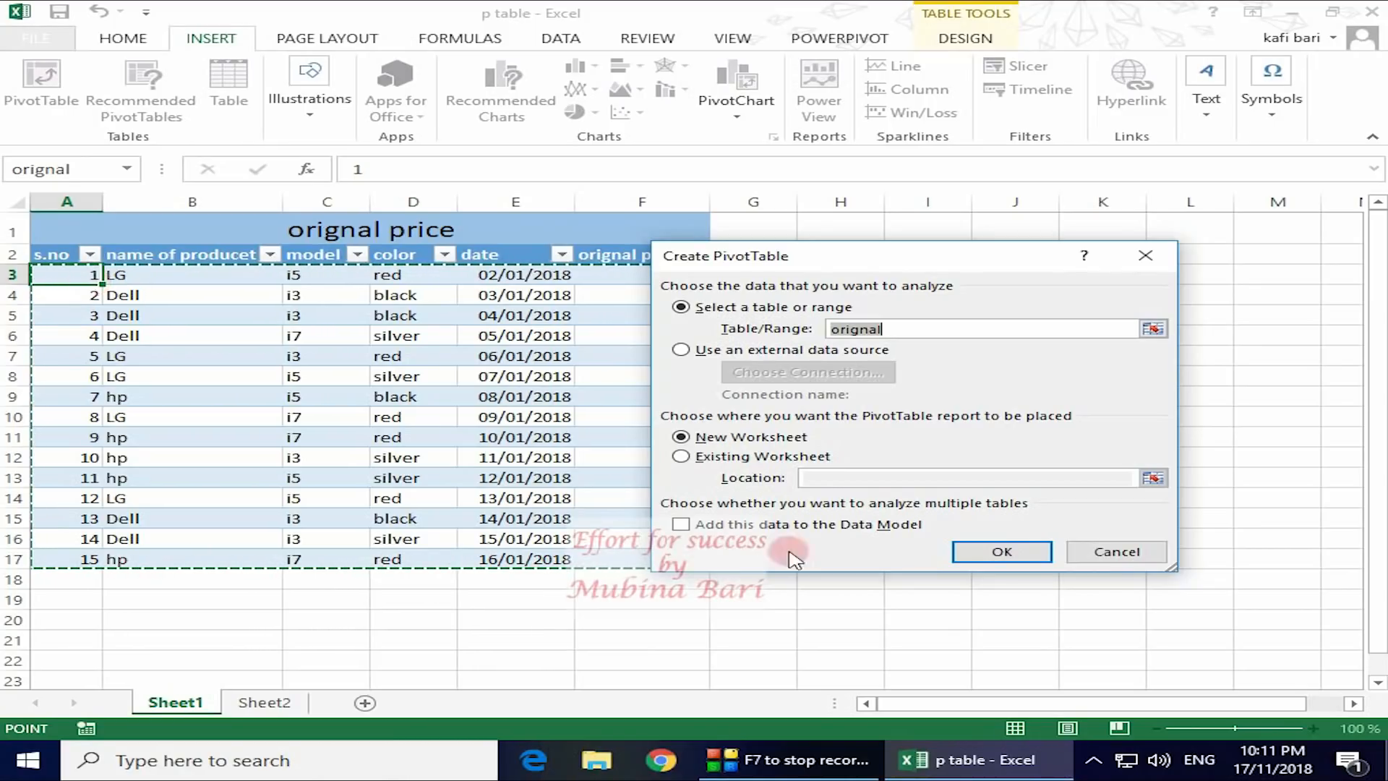
{"action": "left_click", "coordinate": [926, 337]}
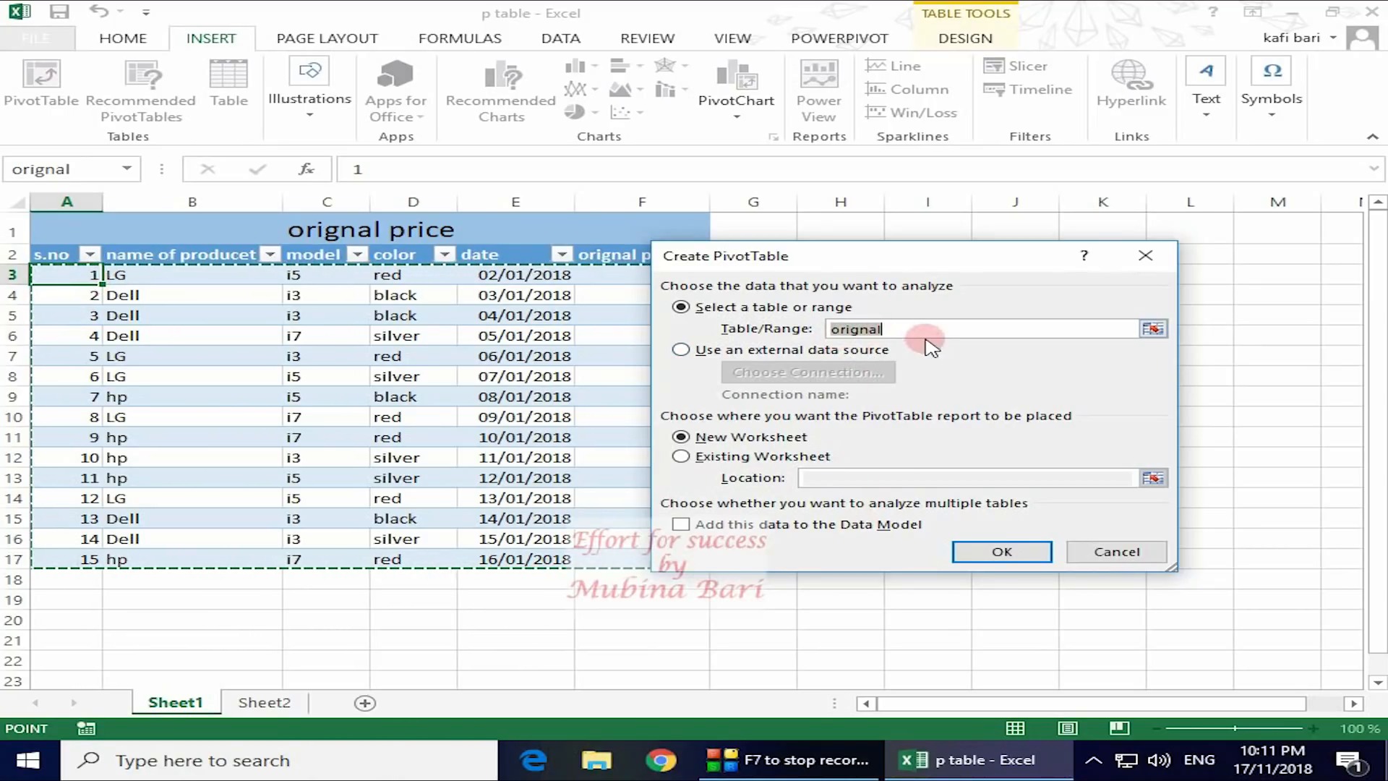
{"action": "left_click", "coordinate": [813, 443]}
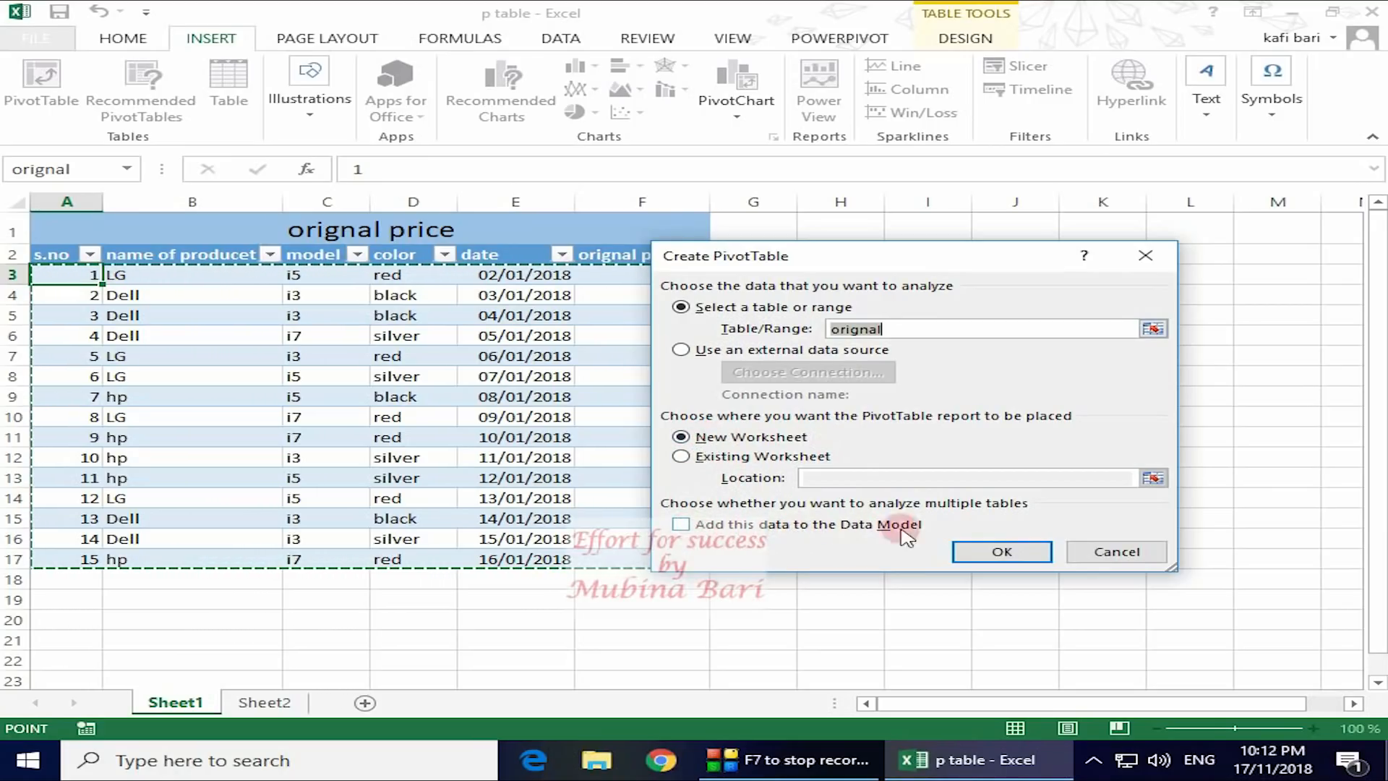
{"action": "left_click", "coordinate": [681, 526]}
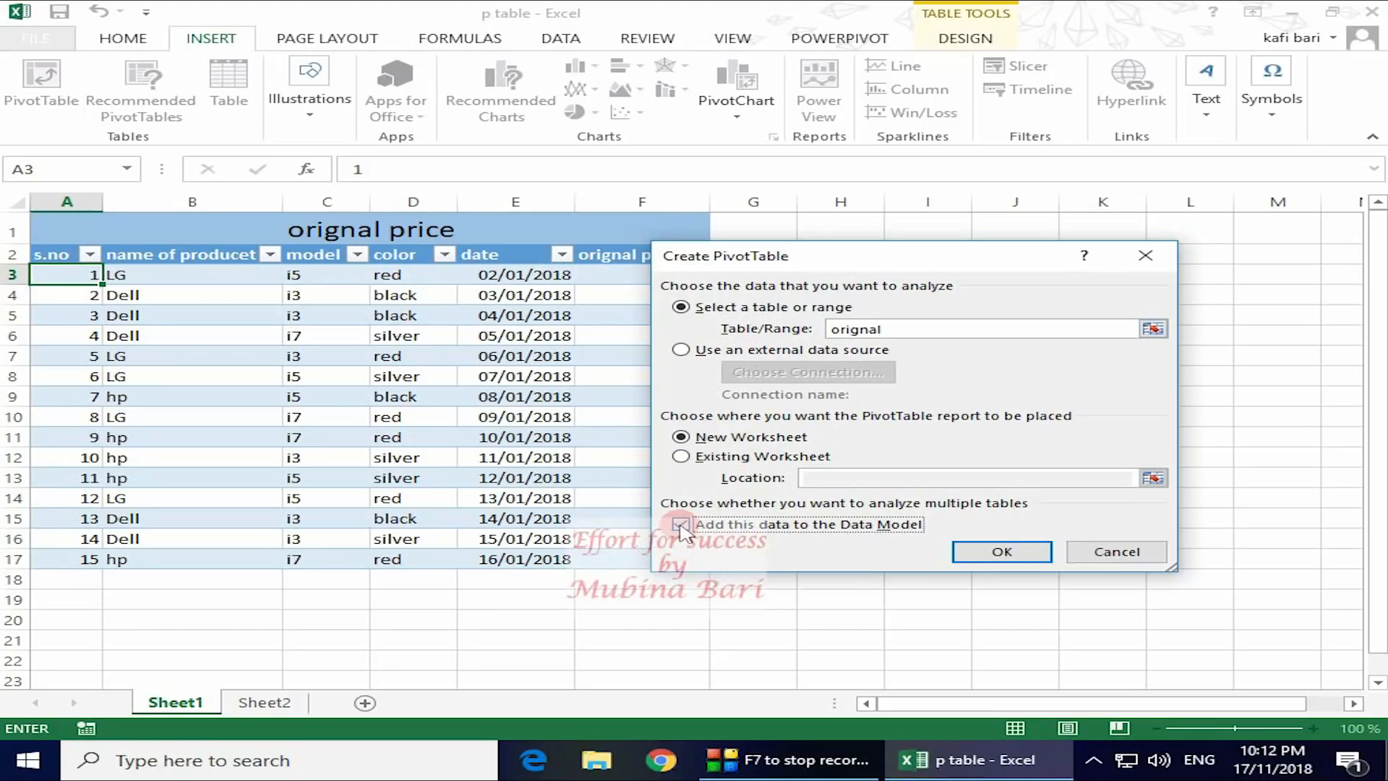
{"action": "left_click", "coordinate": [981, 554]}
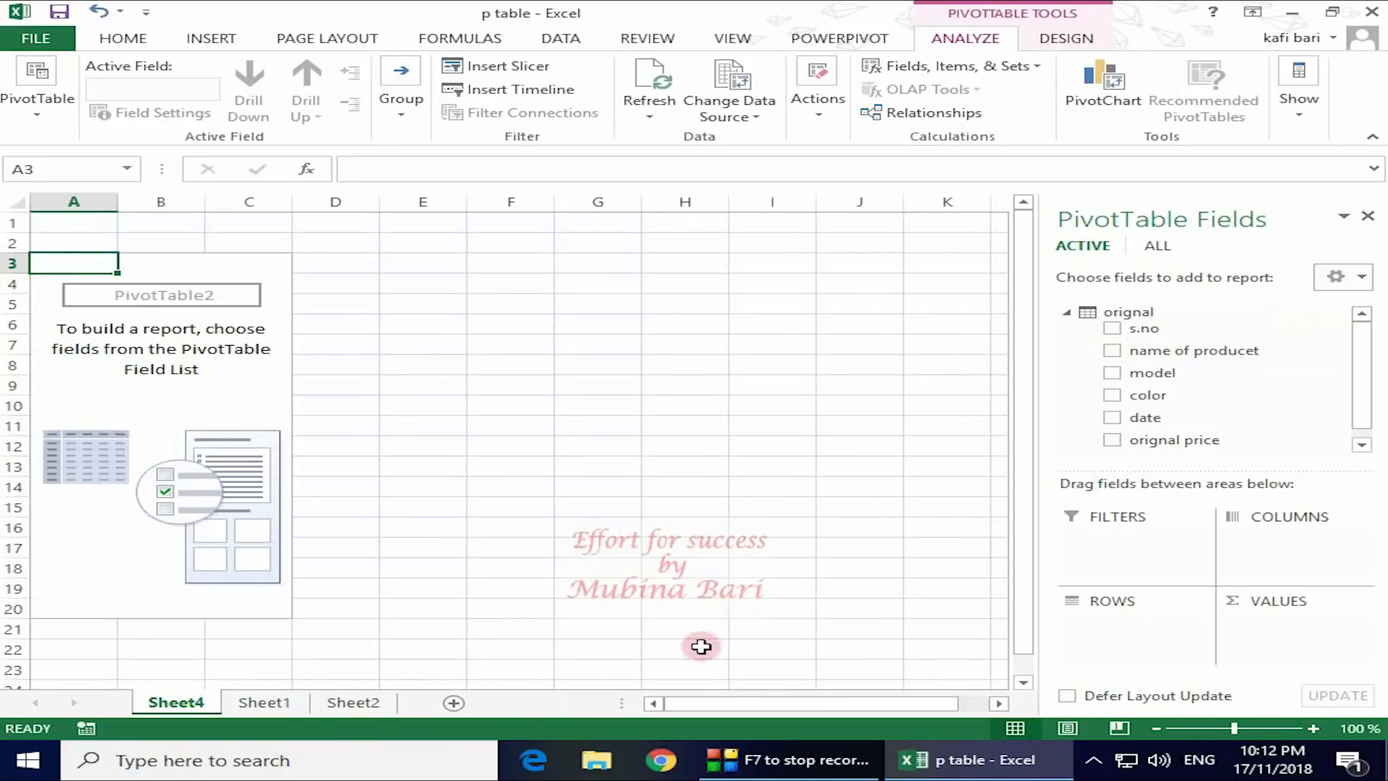
- Show all tables in the PivotTable field list and check the orignal and sale entries
{"action": "left_click", "coordinate": [1167, 248]}
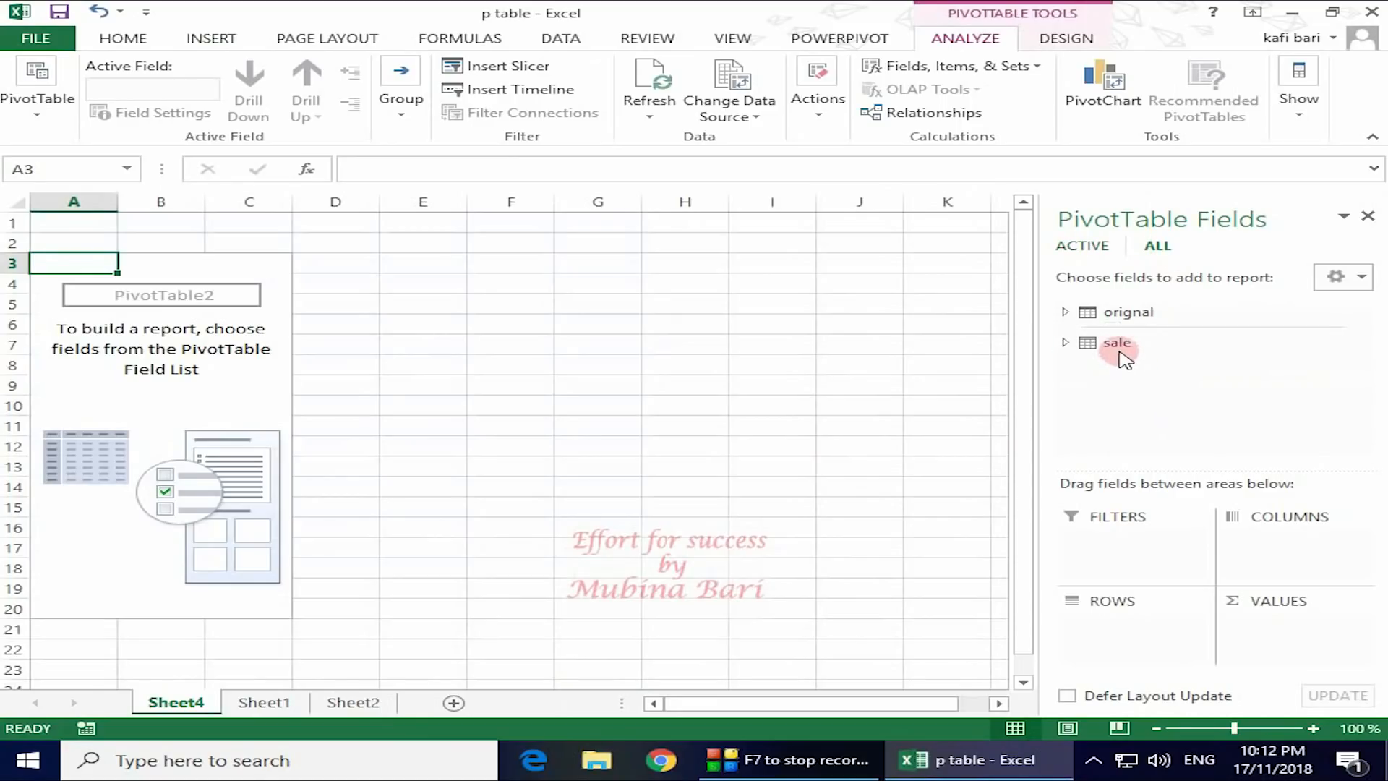
{"action": "left_click", "coordinate": [1120, 310]}
{"action": "left_click", "coordinate": [1124, 349]}
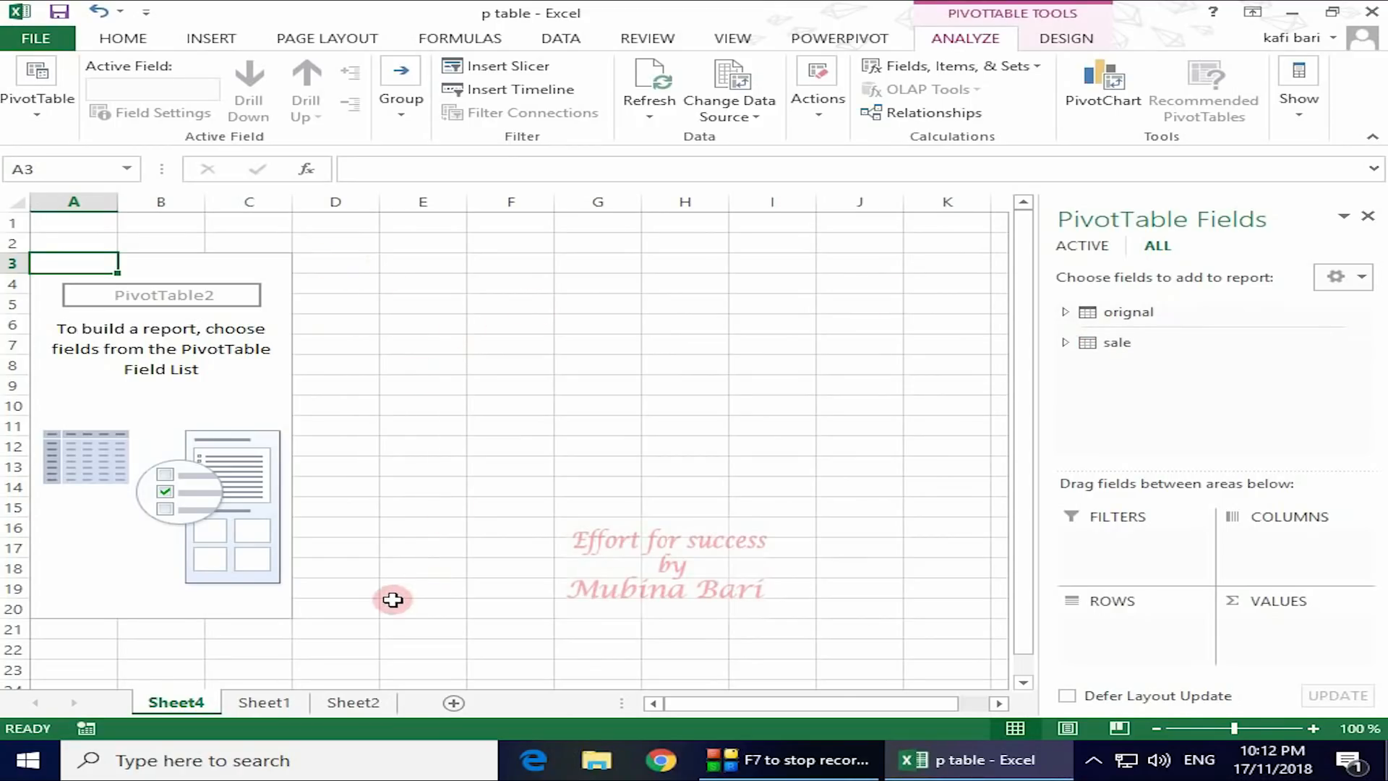
- Create a PivotTable from the sale table on Sheet2, placed at cell D3 of Sheet4, adding its data to the Data Model
{"action": "left_click", "coordinate": [353, 703]}
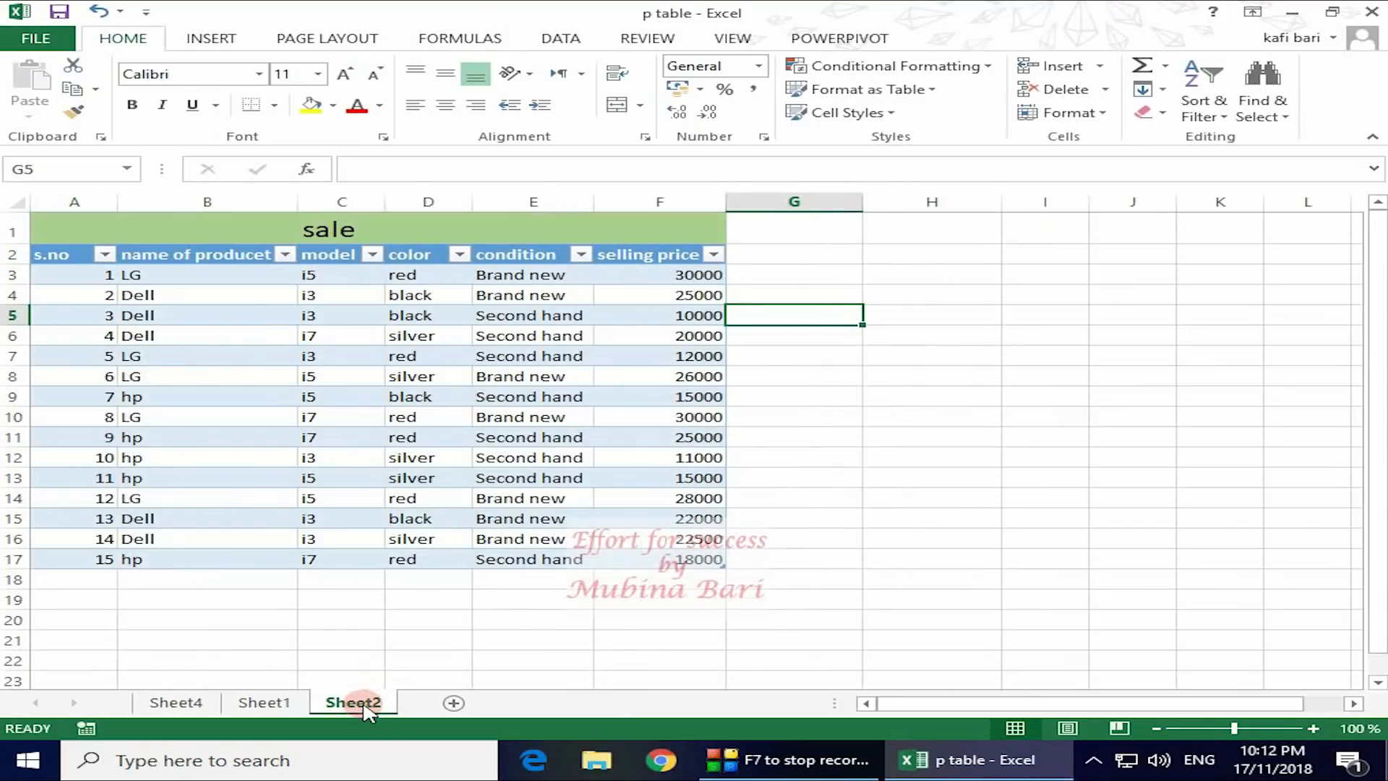
{"action": "left_click", "coordinate": [81, 282]}
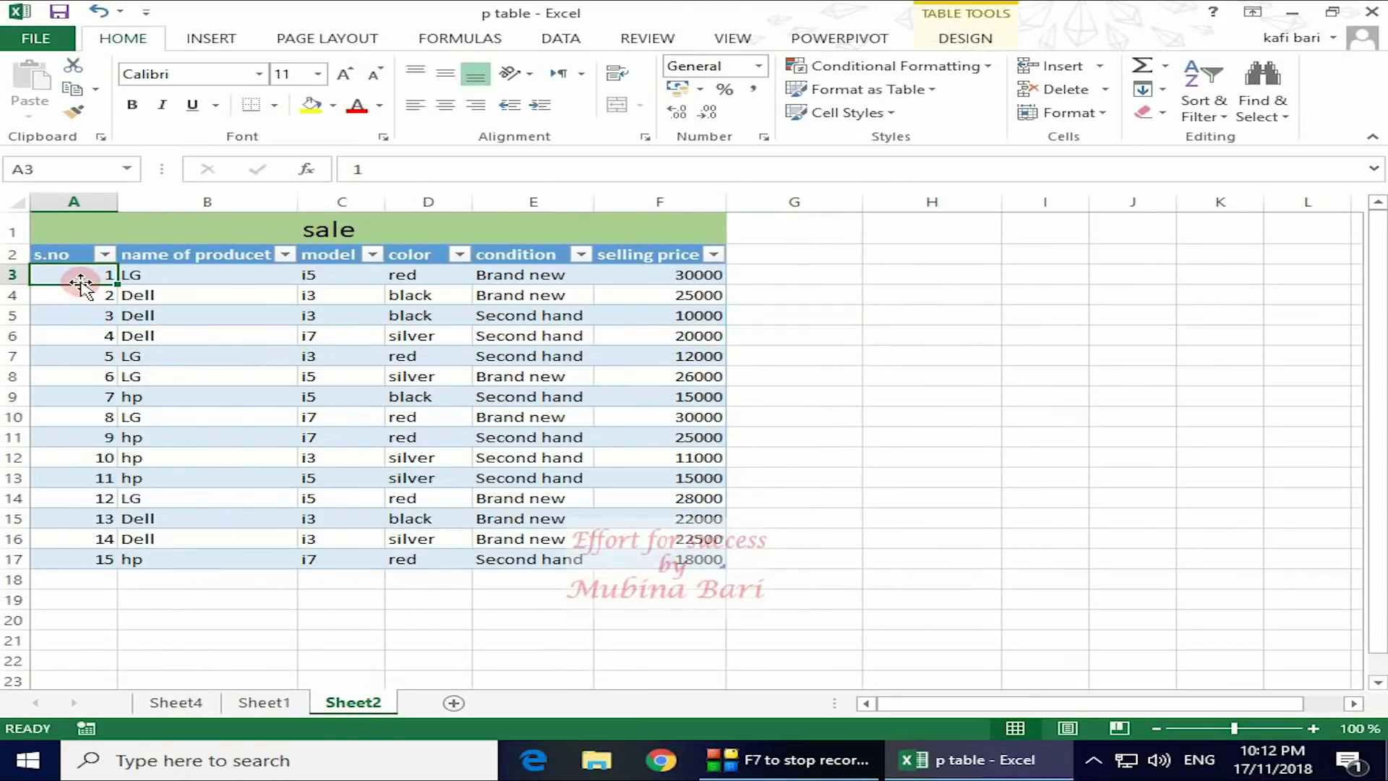
{"action": "left_click", "coordinate": [202, 48]}
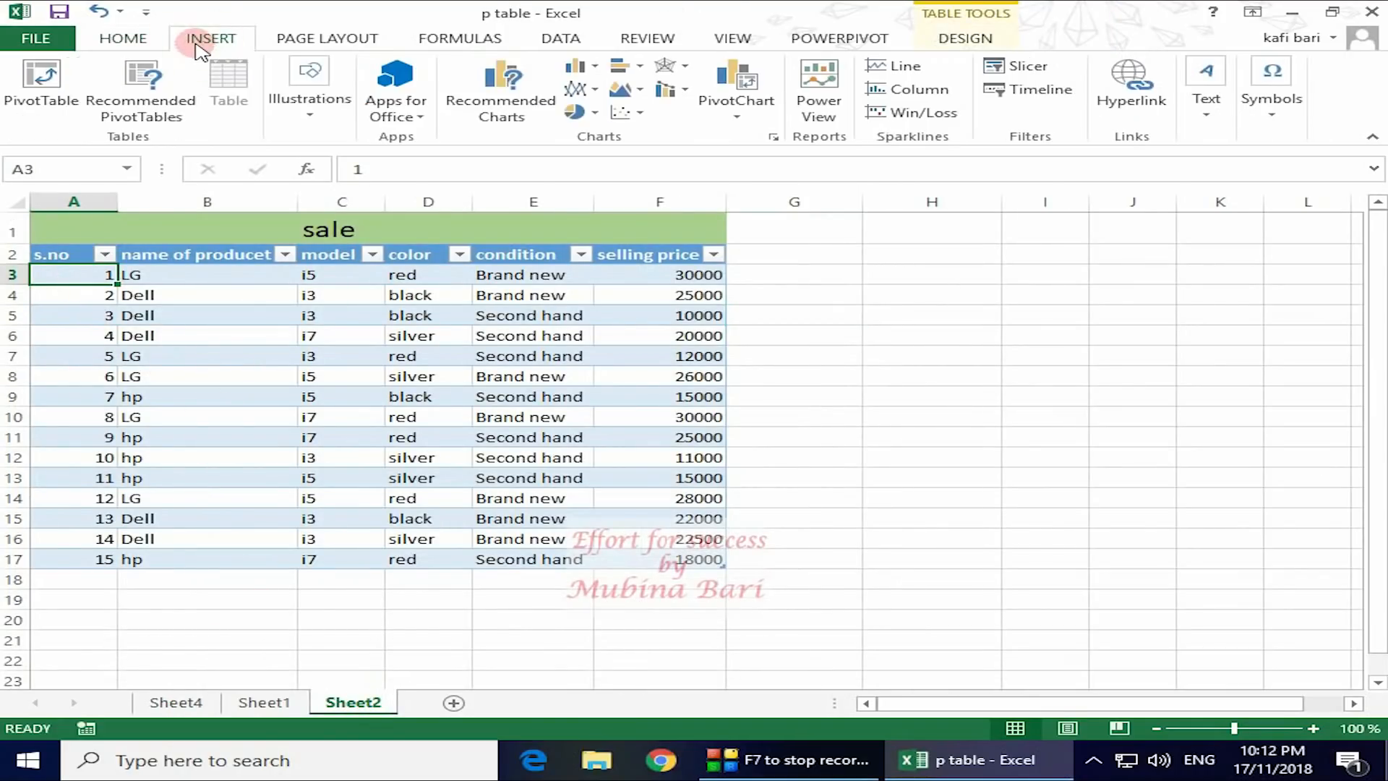
{"action": "left_click", "coordinate": [52, 90]}
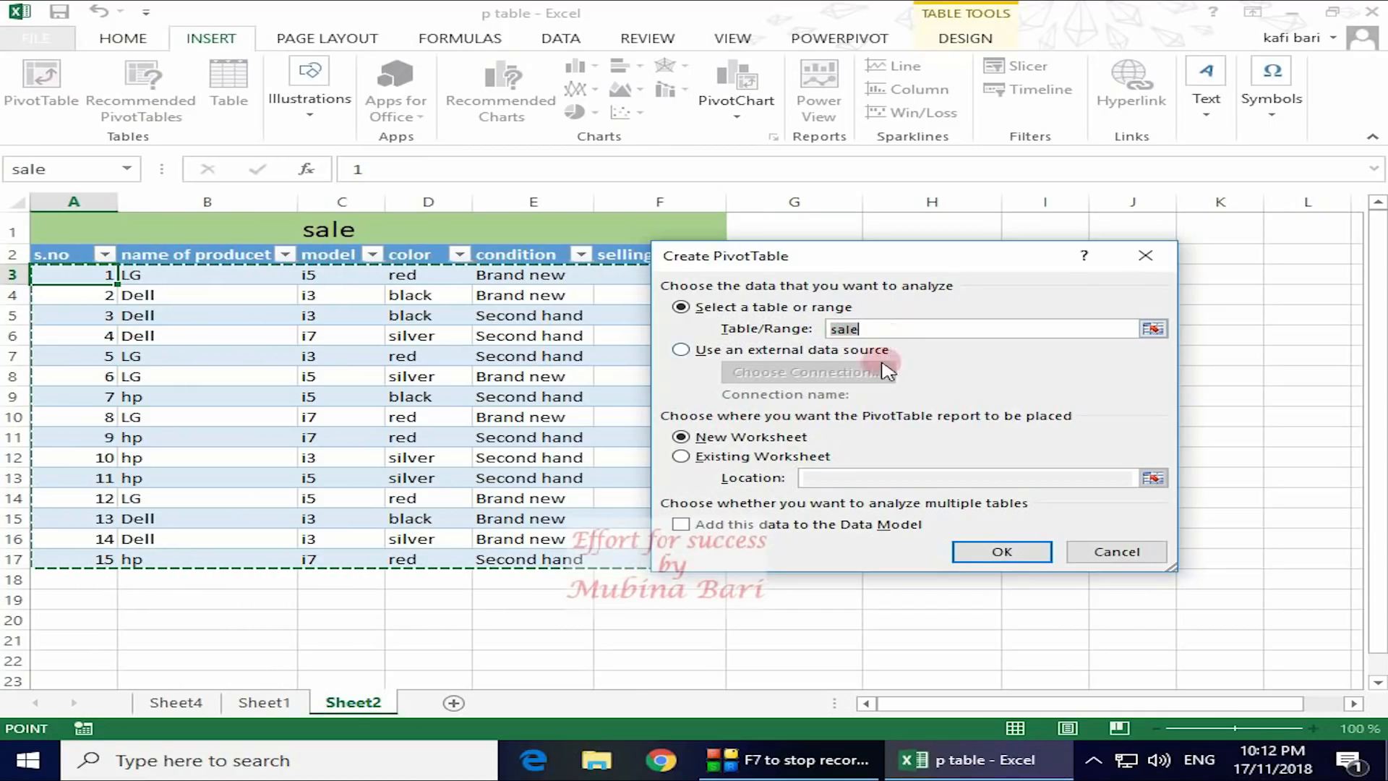
{"action": "left_click", "coordinate": [690, 463]}
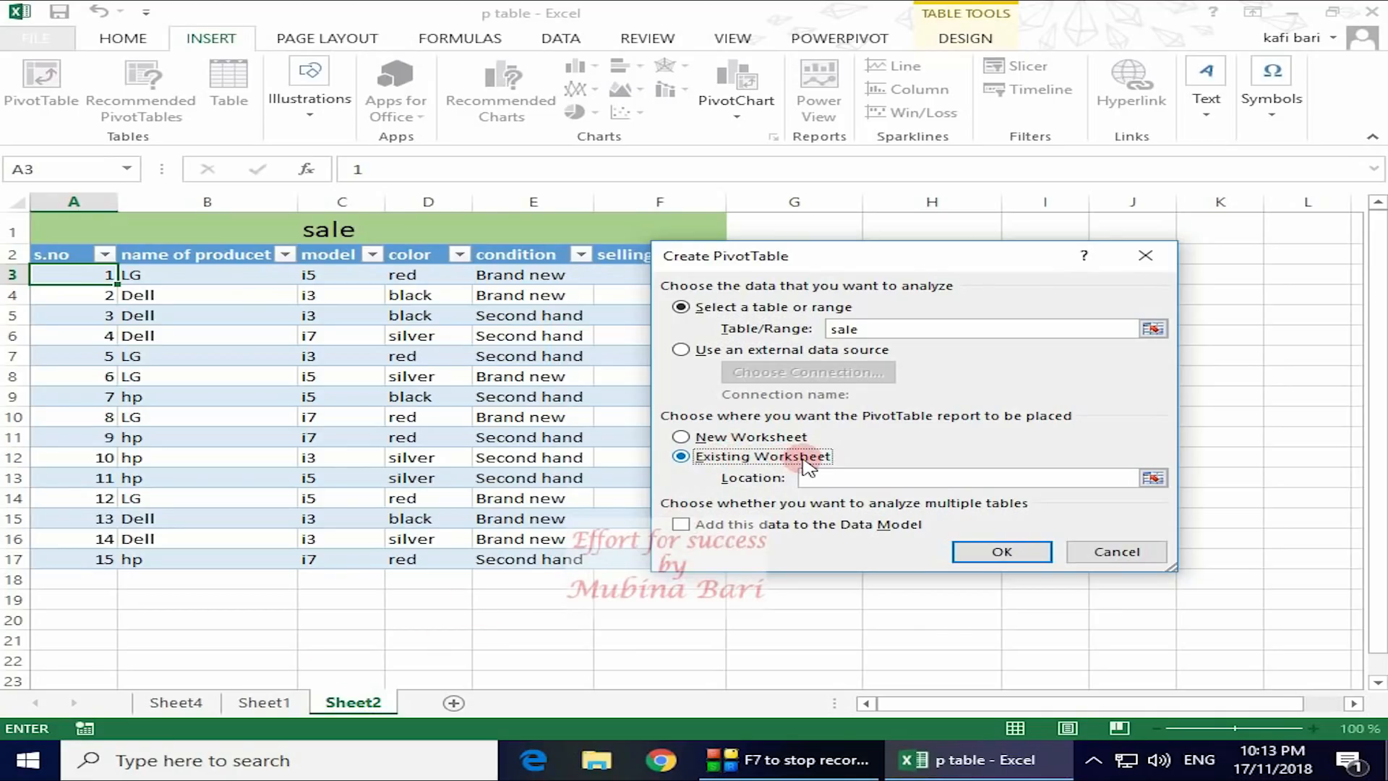
{"action": "left_click", "coordinate": [186, 705]}
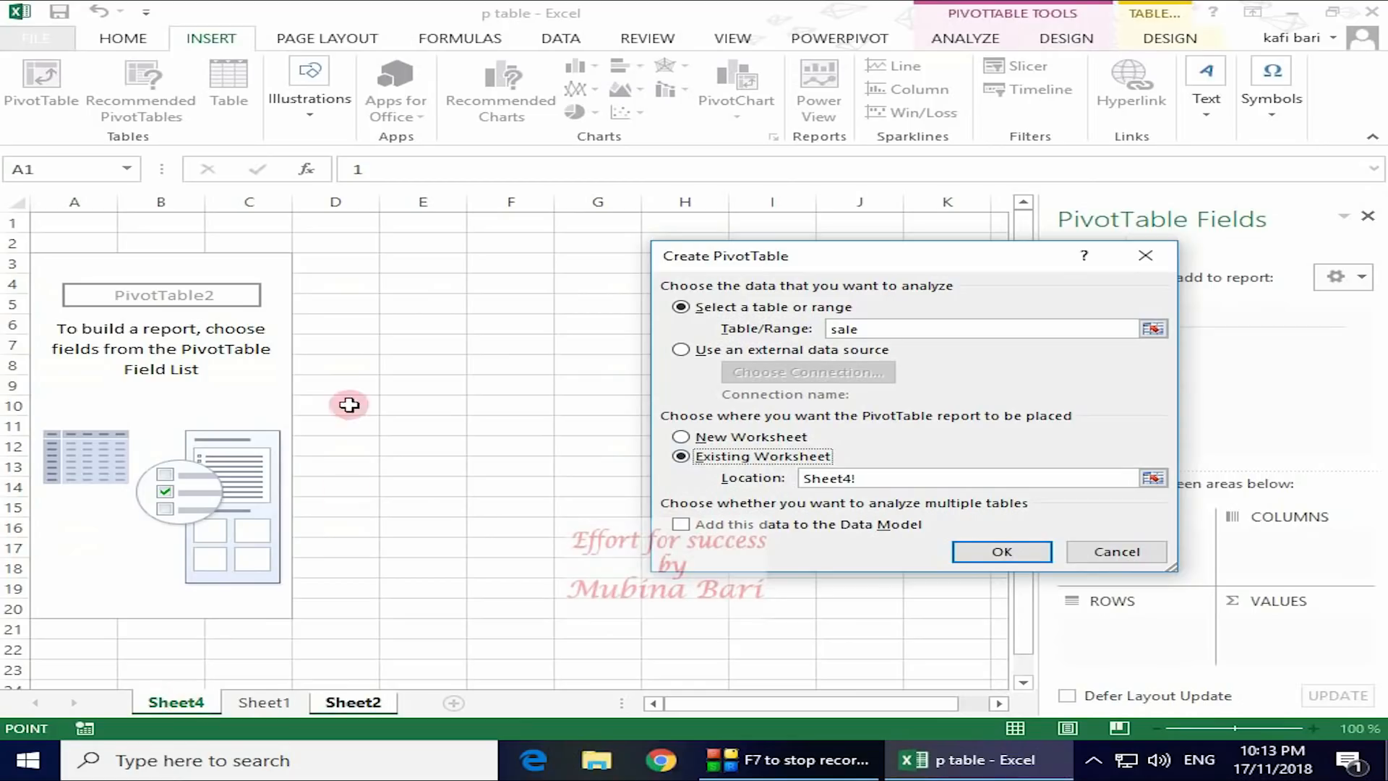
{"action": "left_click", "coordinate": [354, 262]}
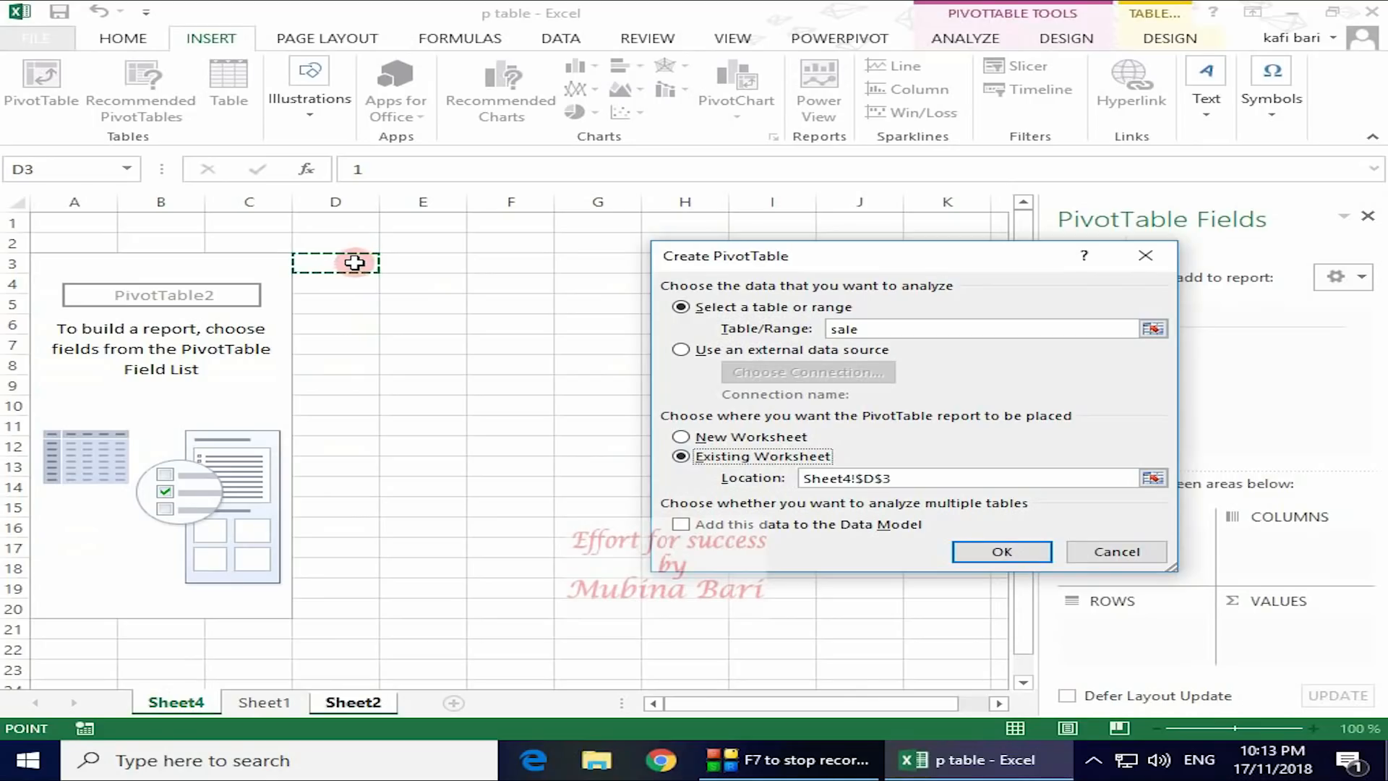
{"action": "left_click", "coordinate": [681, 525]}
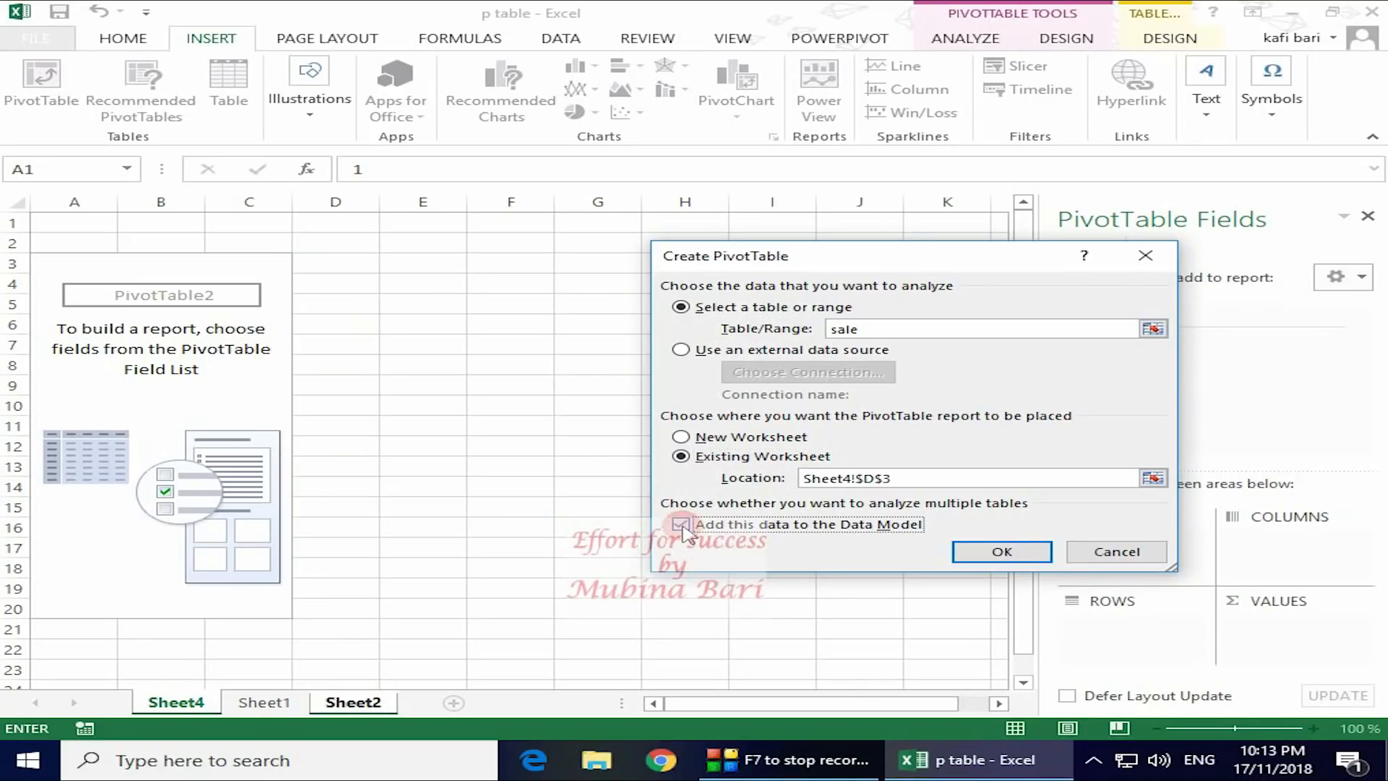
{"action": "left_click", "coordinate": [1031, 551]}
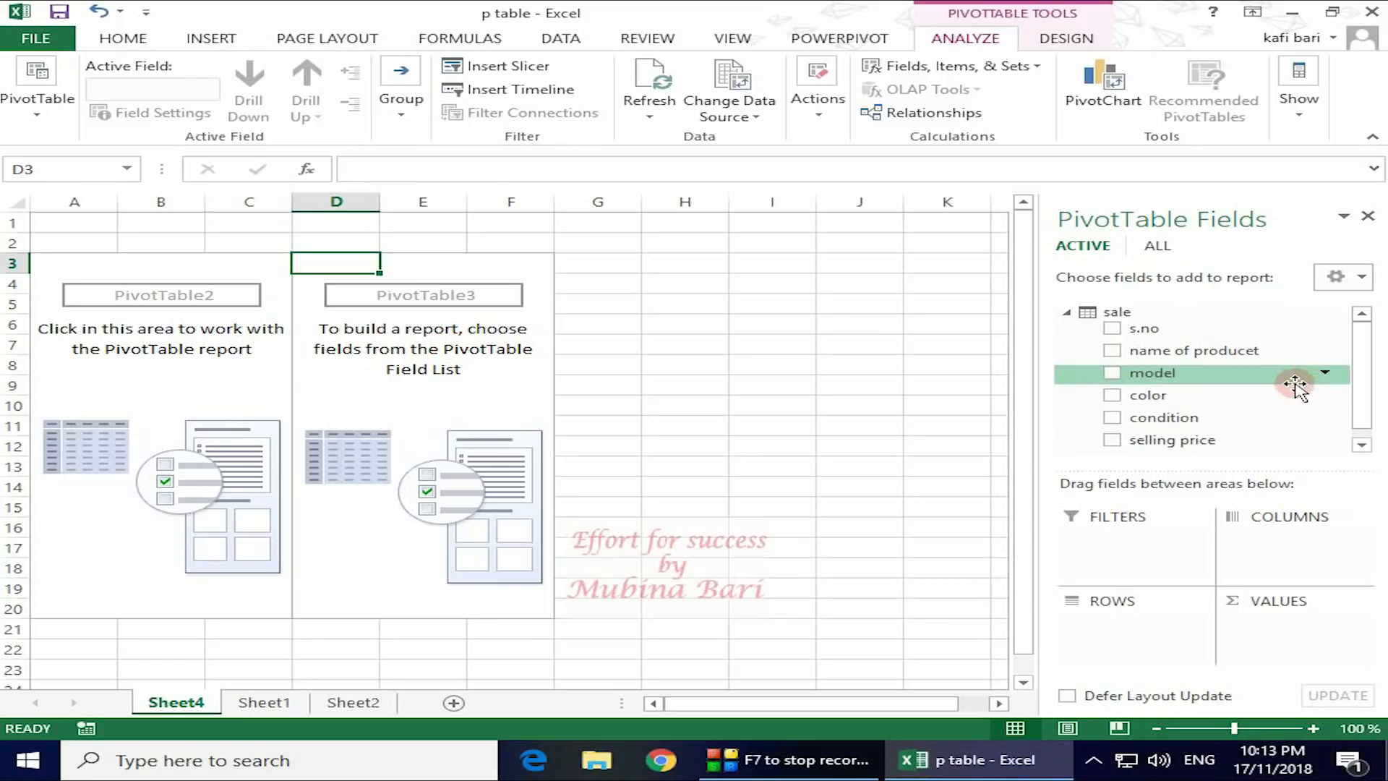
- Show all tables in the field list and add the orignal table's date field to the new PivotTable's rows
{"action": "left_click", "coordinate": [1159, 246]}
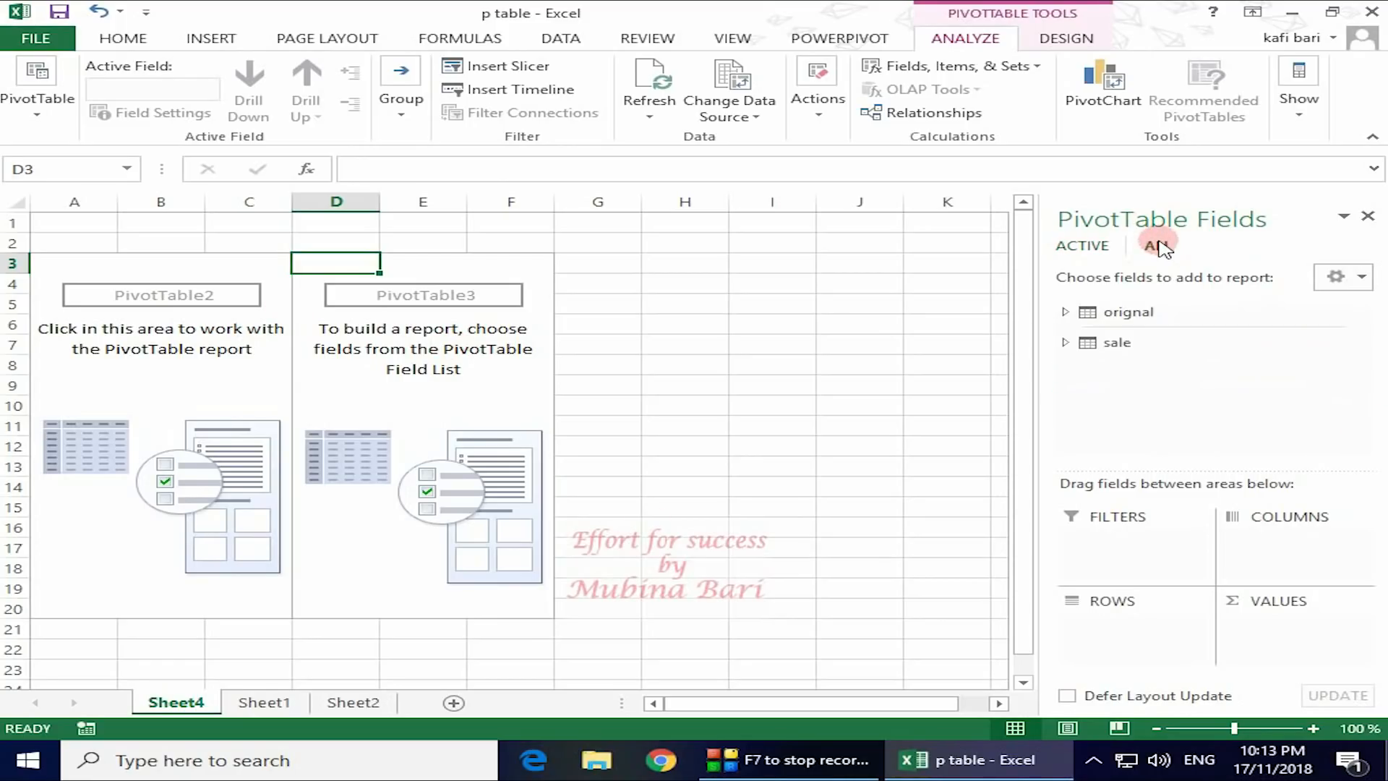
{"action": "left_click", "coordinate": [1065, 314]}
{"action": "left_click", "coordinate": [1066, 313]}
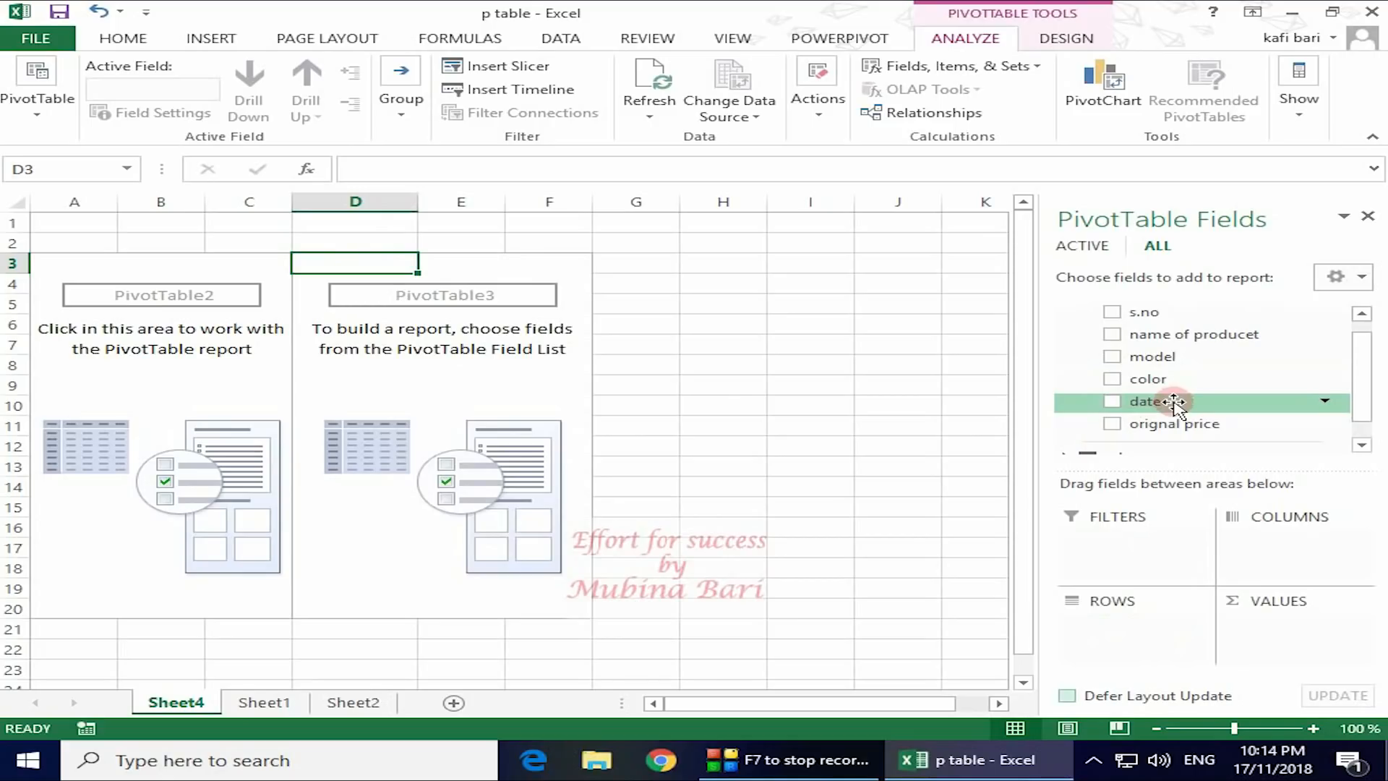
{"action": "left_click_drag", "start_coordinate": [1175, 405], "coordinate": [1107, 634]}
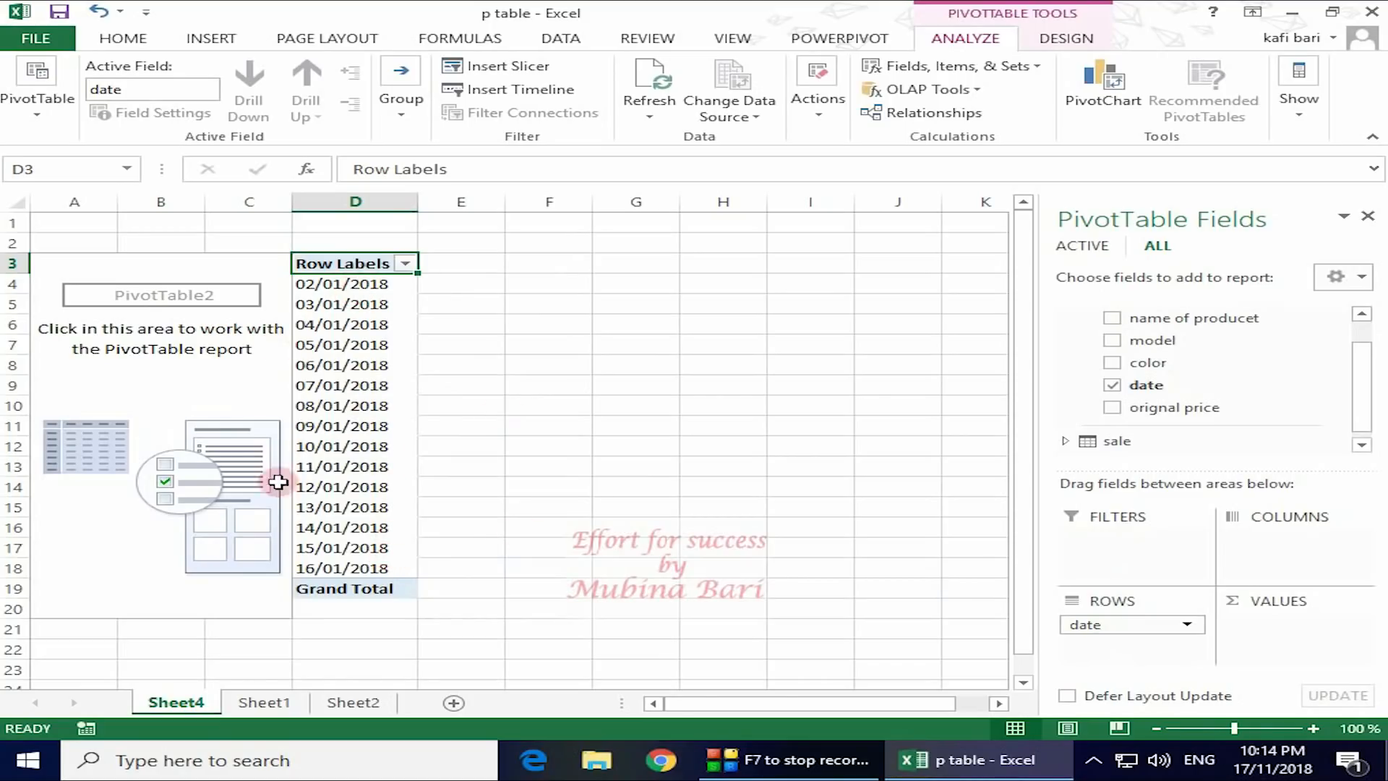
- Add the sale table's selling price field to the PivotTable's values
{"action": "left_click_drag", "start_coordinate": [1367, 423], "coordinate": [1175, 459]}
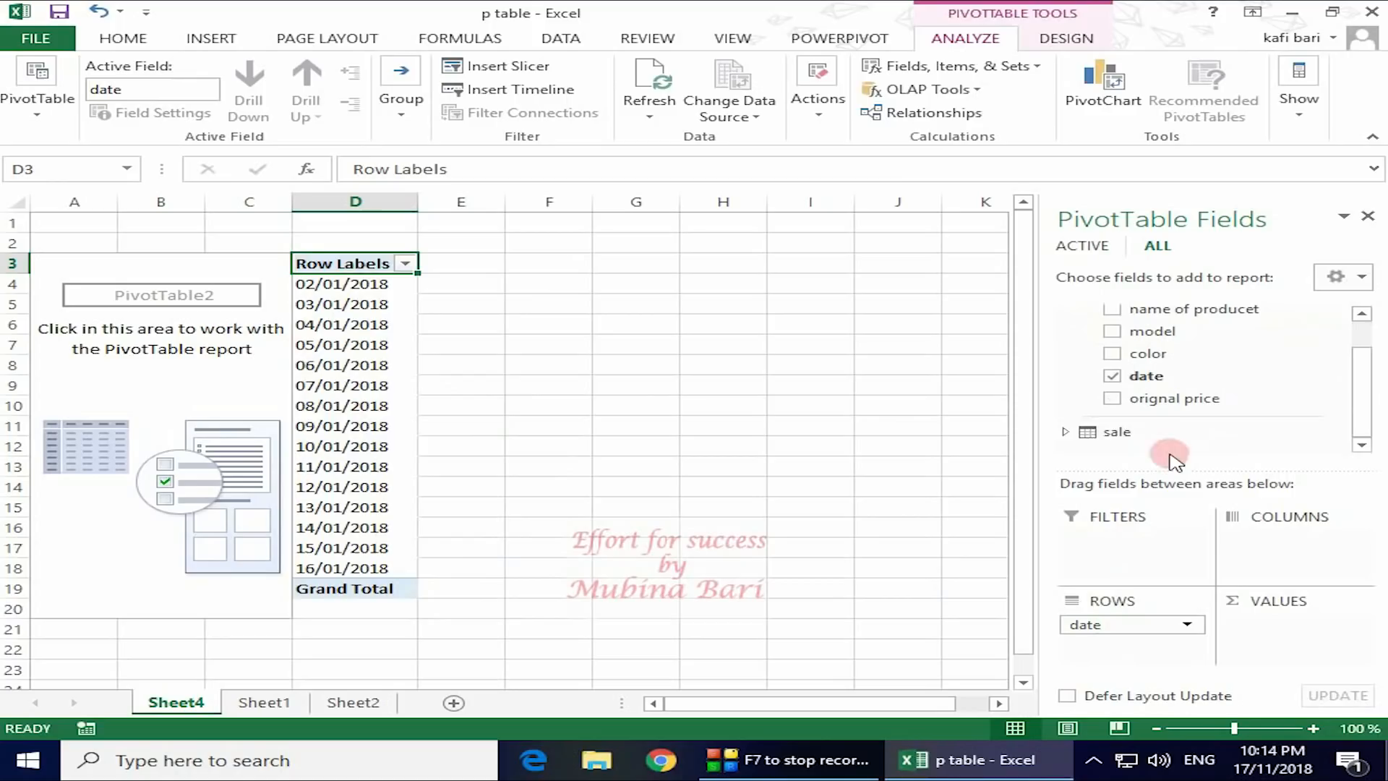
{"action": "left_click", "coordinate": [1066, 433]}
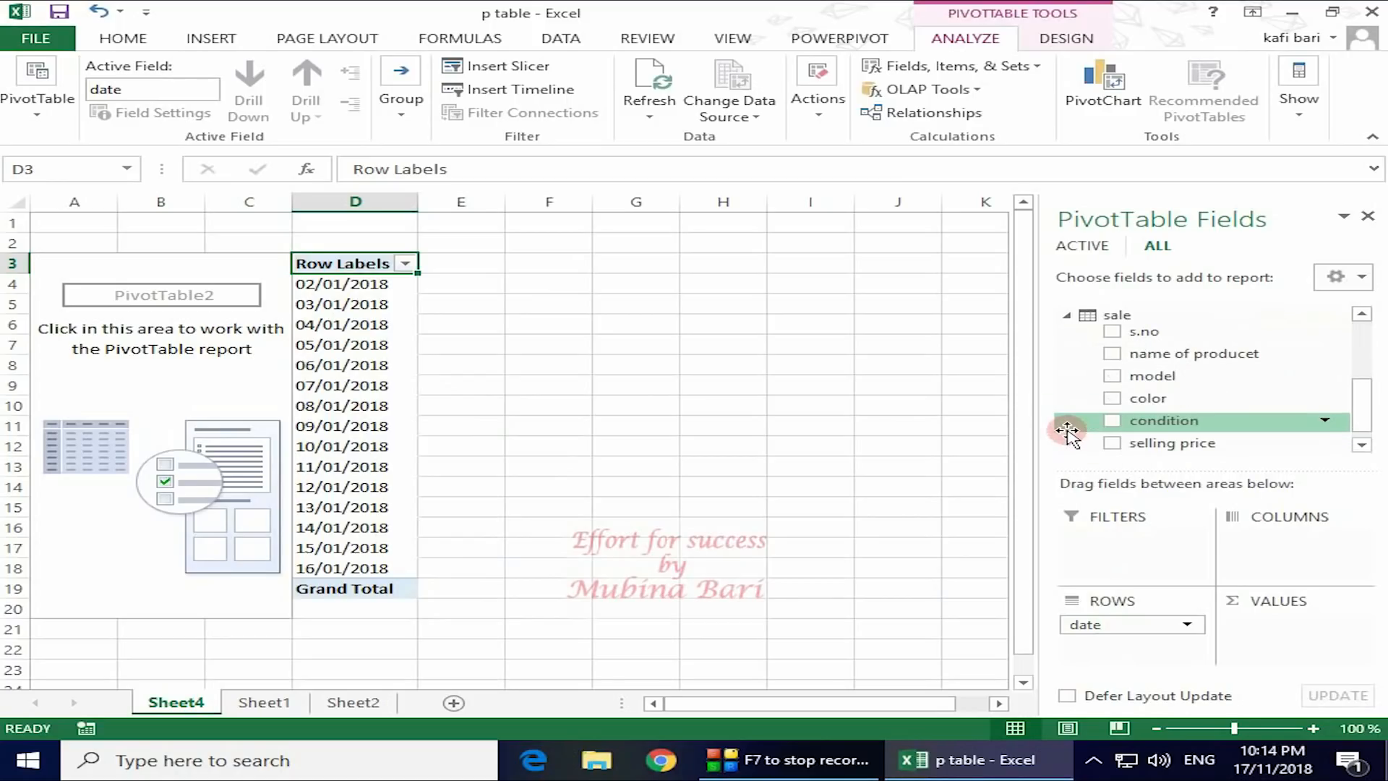
{"action": "left_click_drag", "start_coordinate": [1152, 445], "coordinate": [1254, 640]}
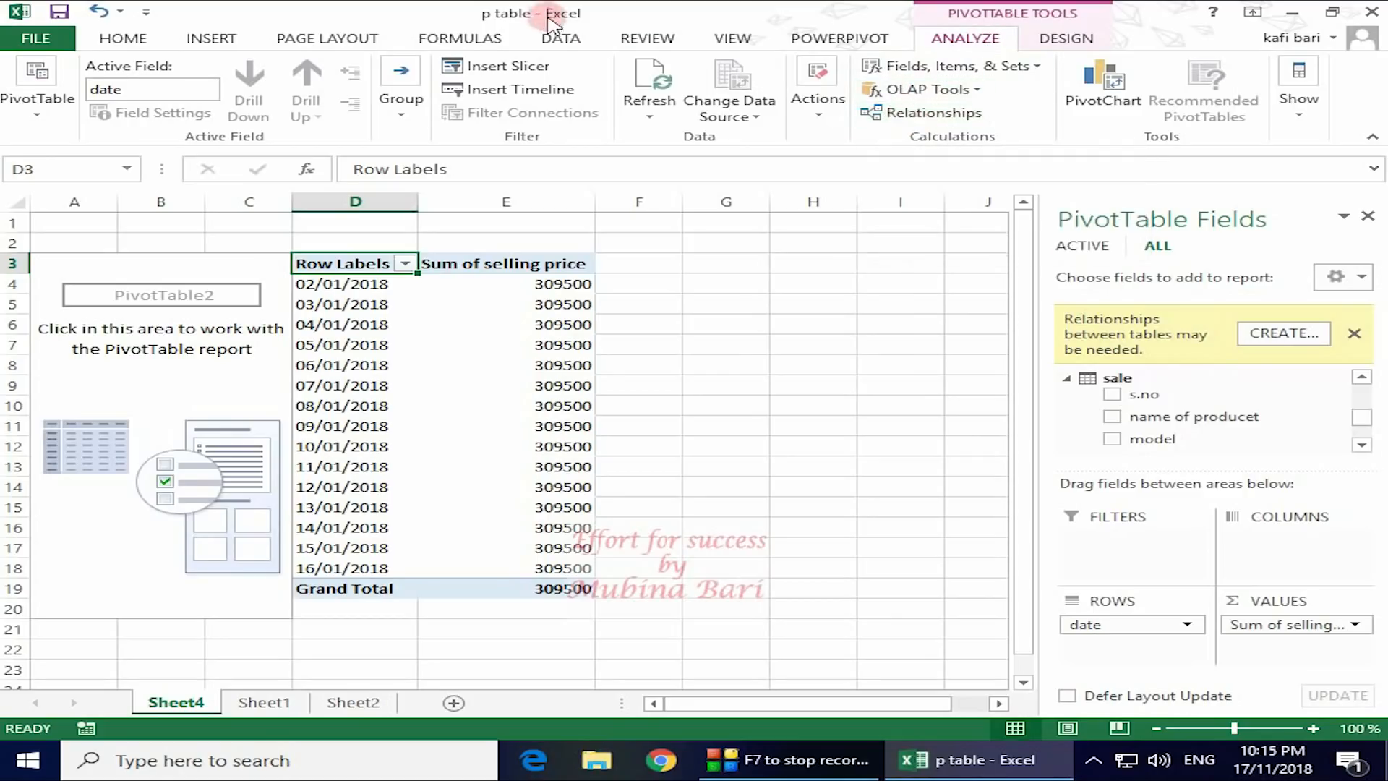
{"action": "left_click", "coordinate": [561, 37]}
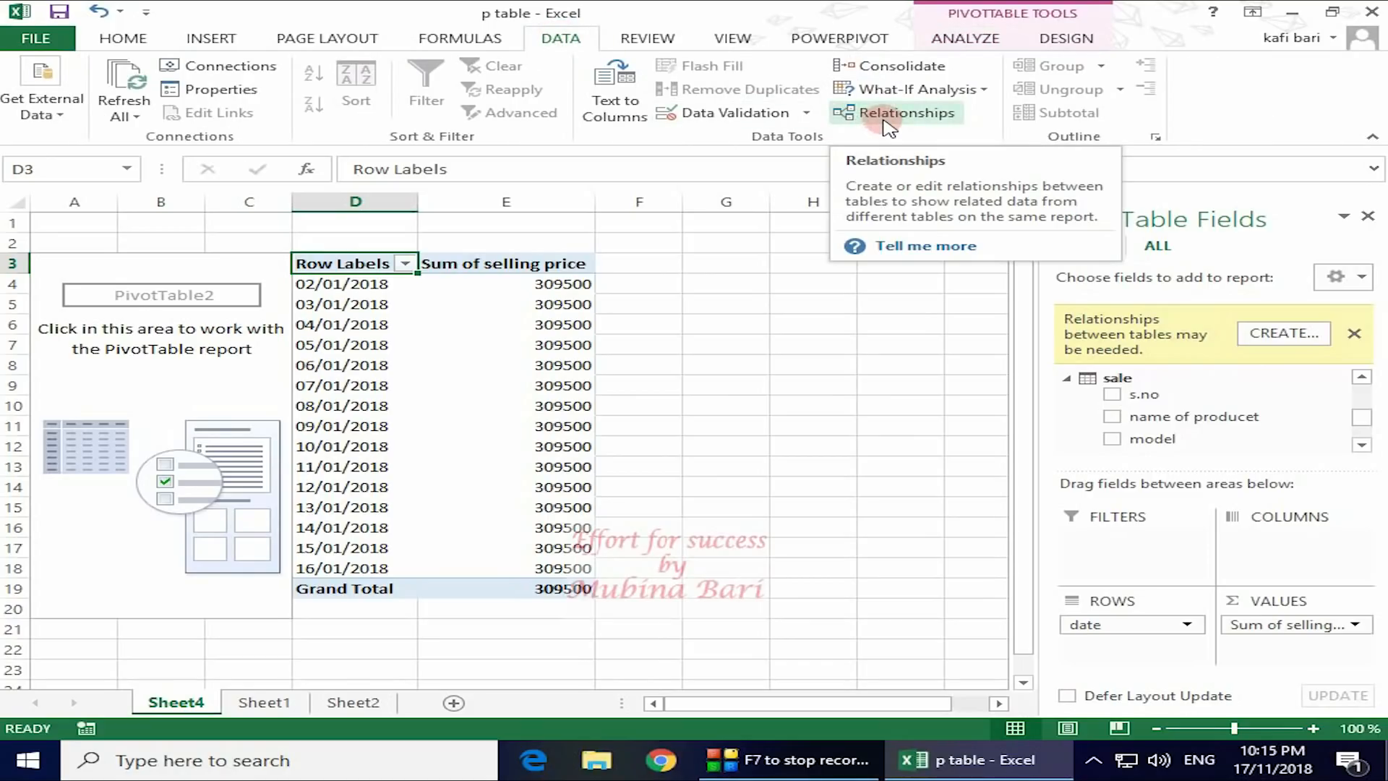
{"action": "scroll", "coordinate": [768, 96], "scroll_direction": "down", "scroll_amount": 4}
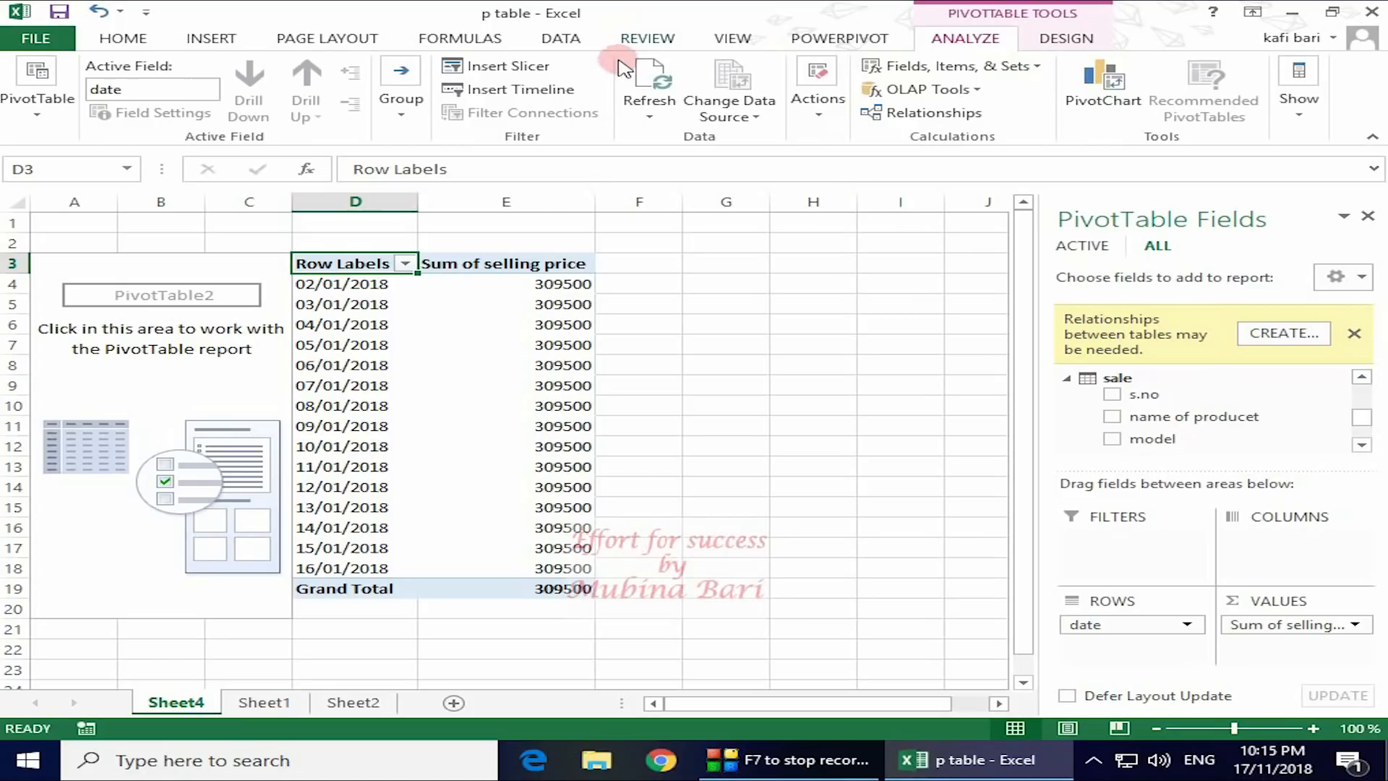
{"action": "left_click", "coordinate": [563, 40]}
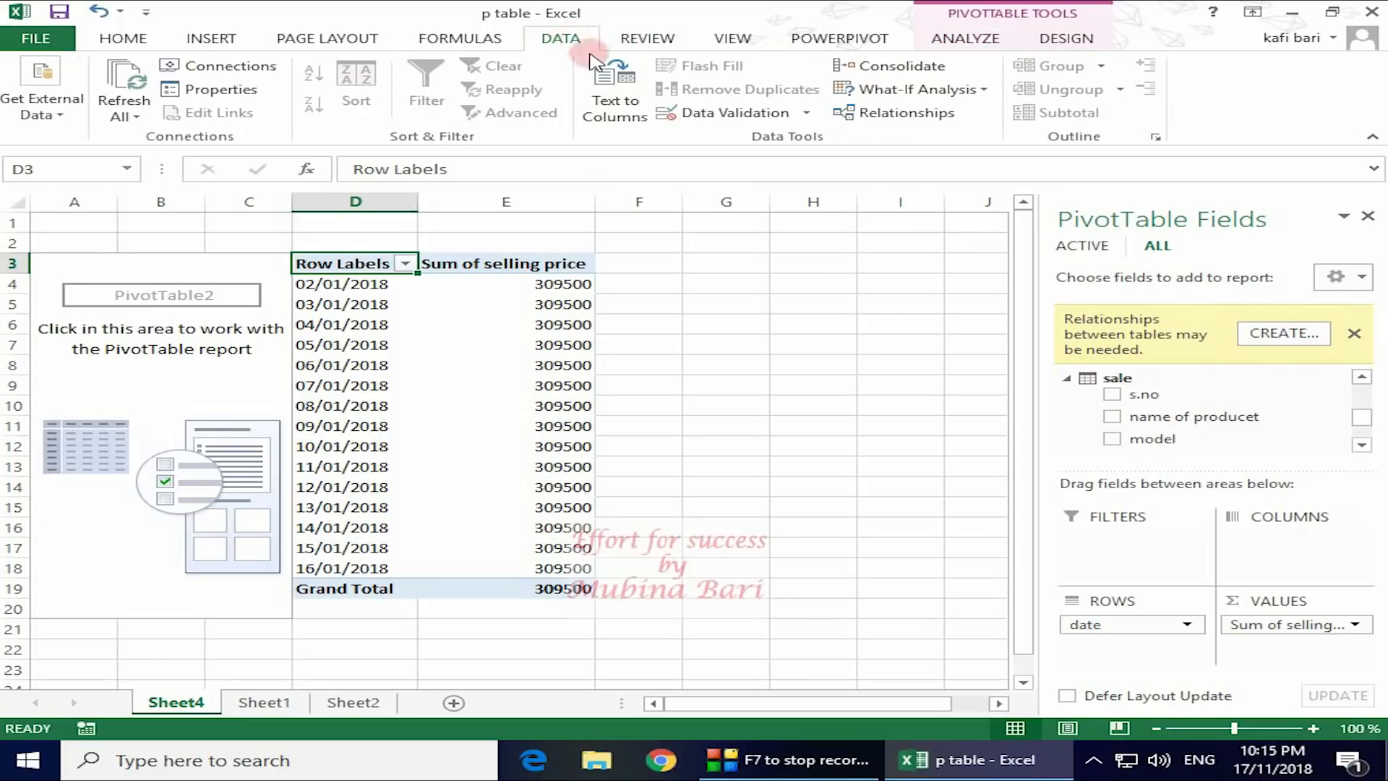
{"action": "left_click", "coordinate": [938, 116]}
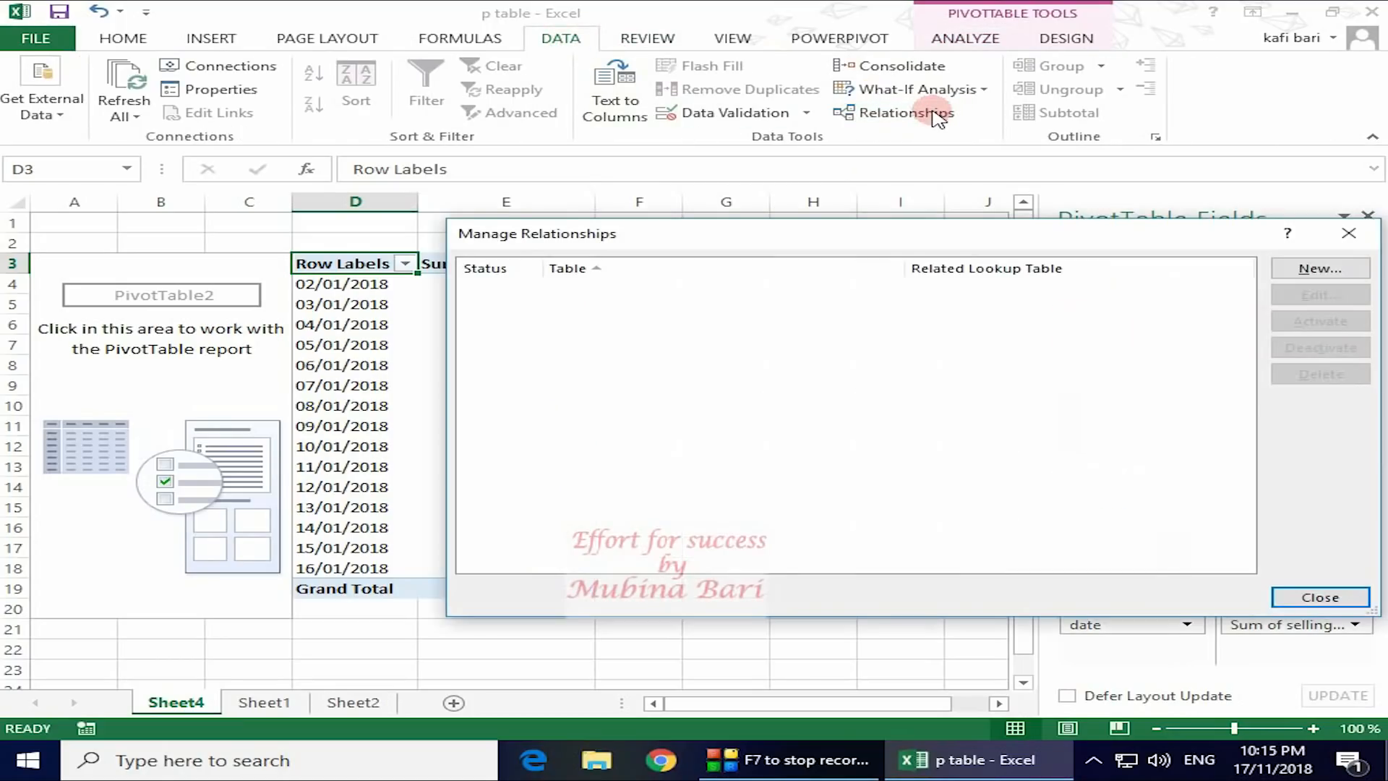
{"action": "left_click", "coordinate": [1317, 269]}
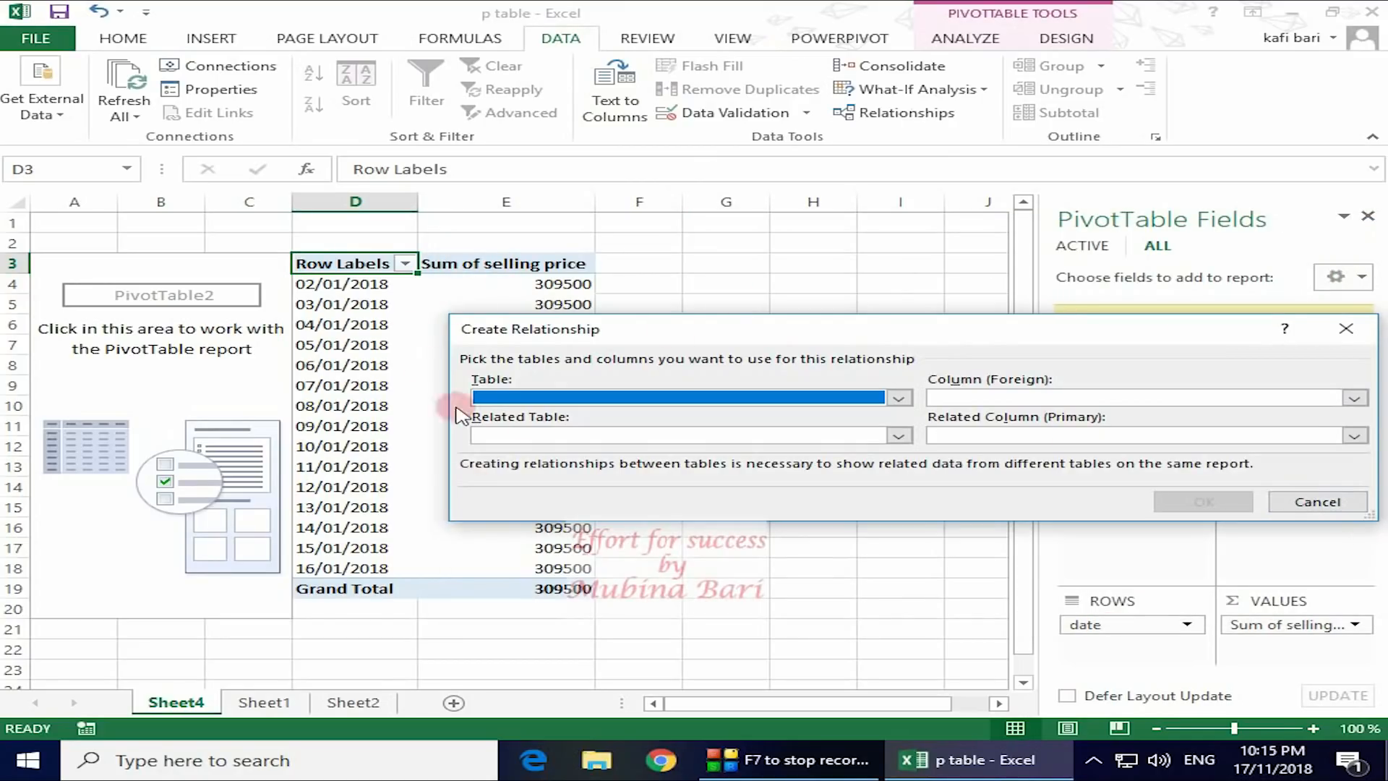
{"action": "left_click", "coordinate": [1347, 334]}
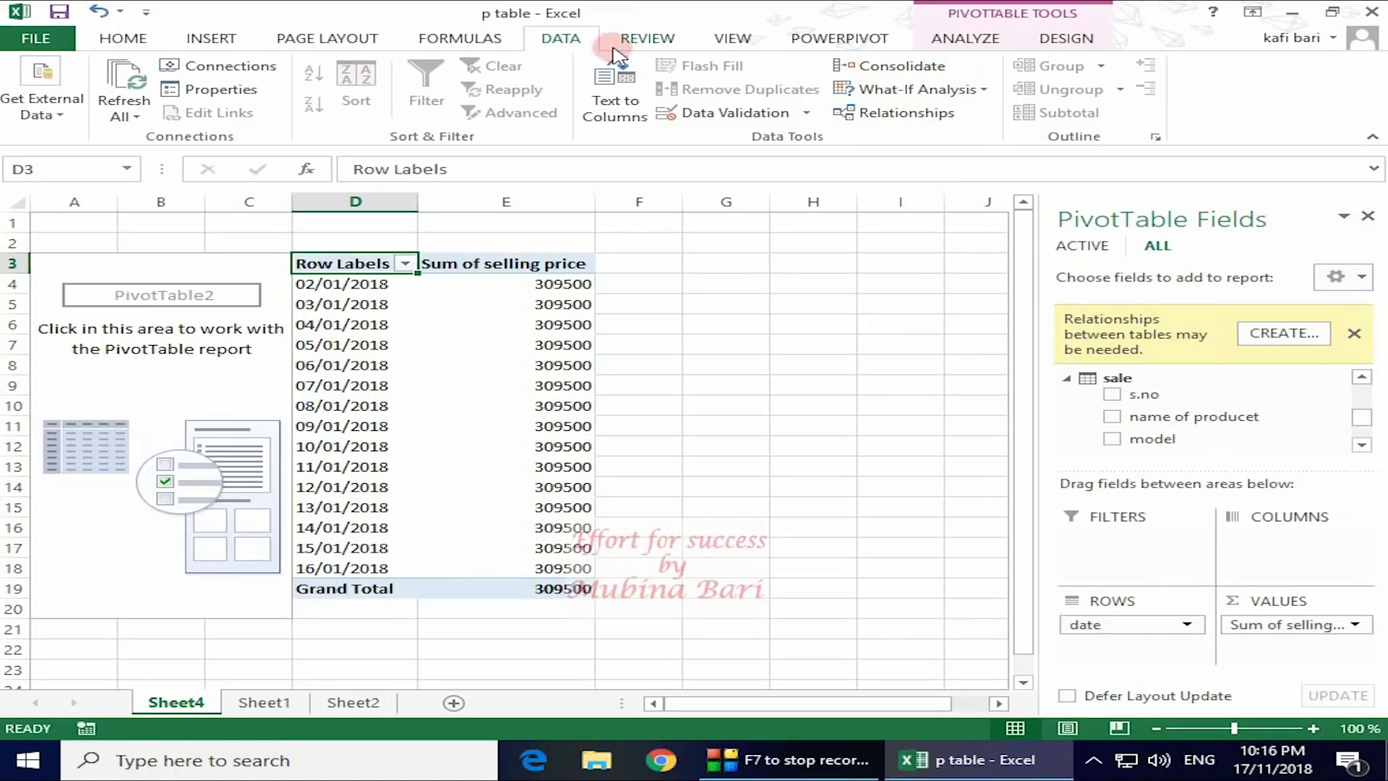
{"action": "left_click", "coordinate": [961, 43]}
{"action": "left_click", "coordinate": [960, 115]}
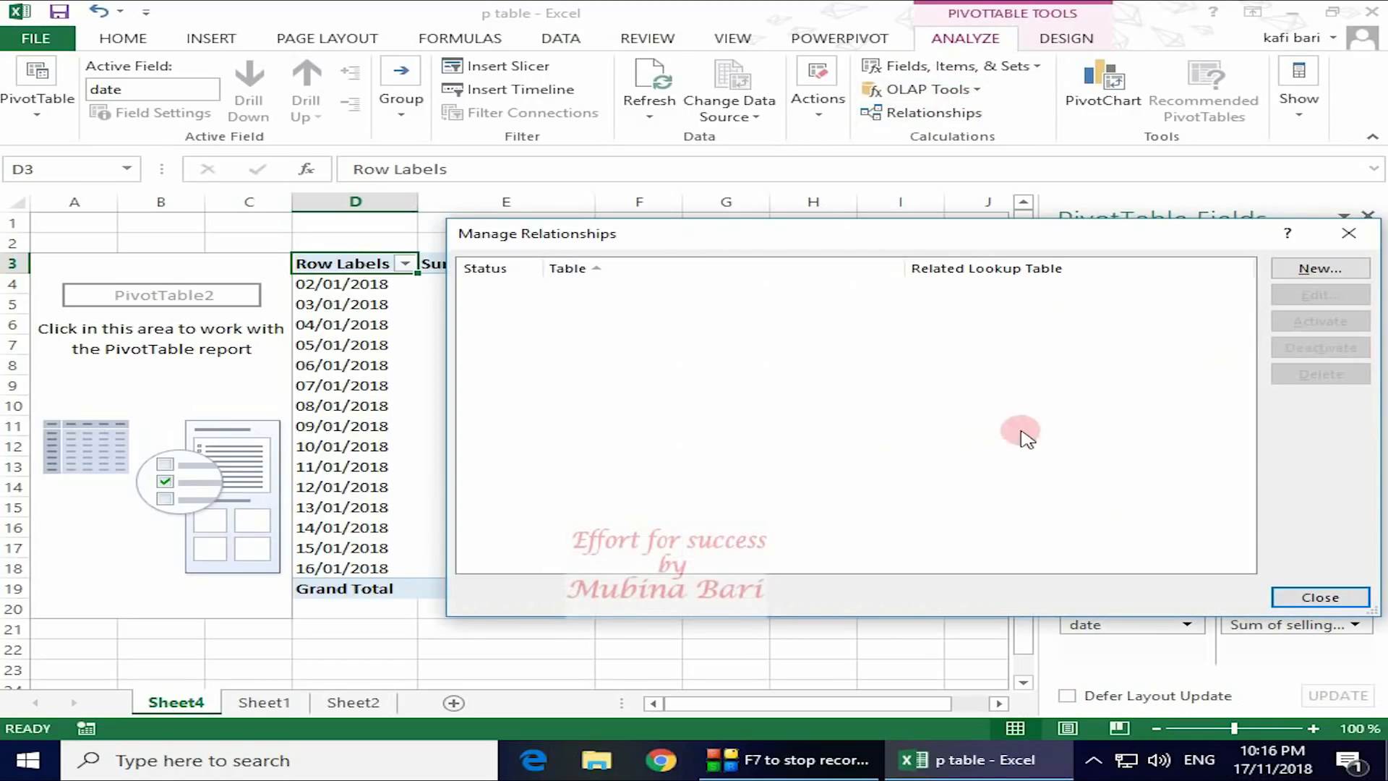
{"action": "left_click", "coordinate": [1320, 268]}
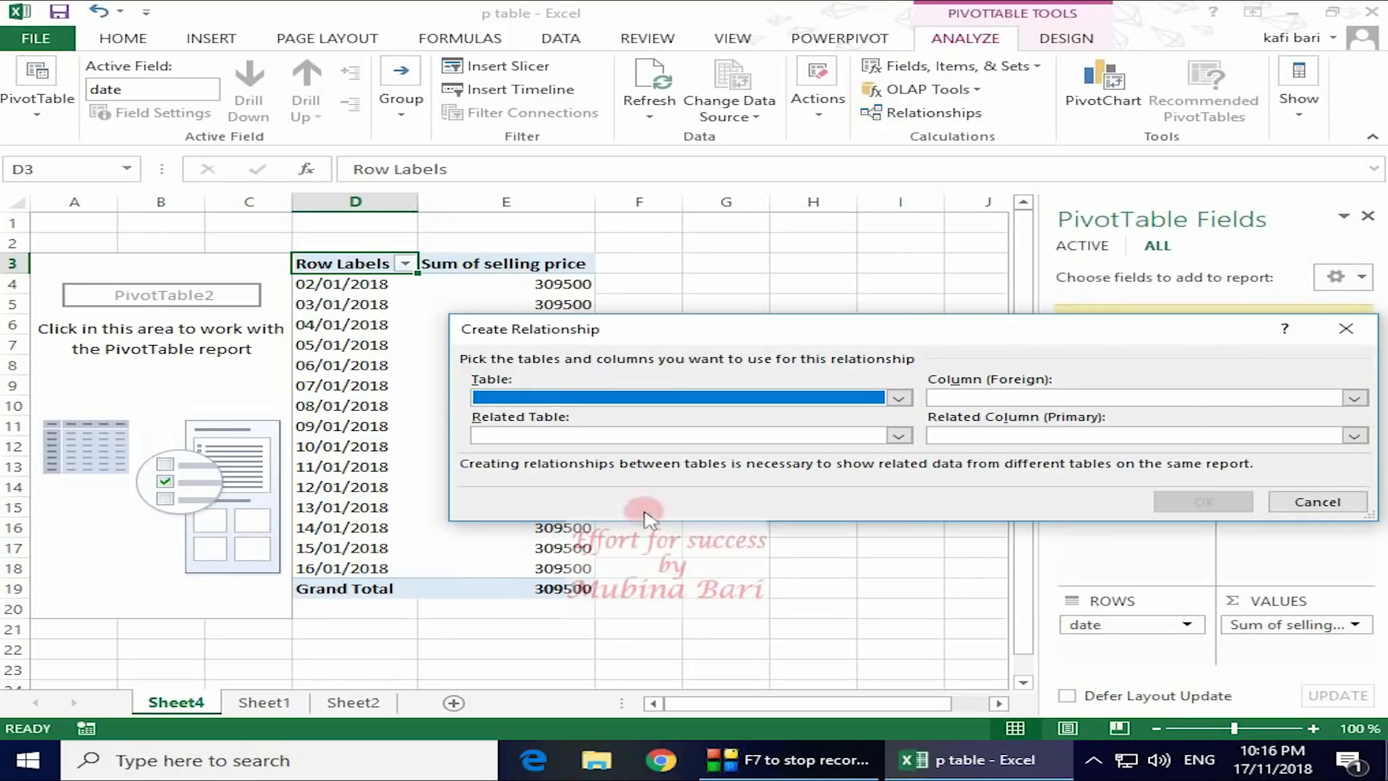
{"action": "left_click", "coordinate": [1345, 330]}
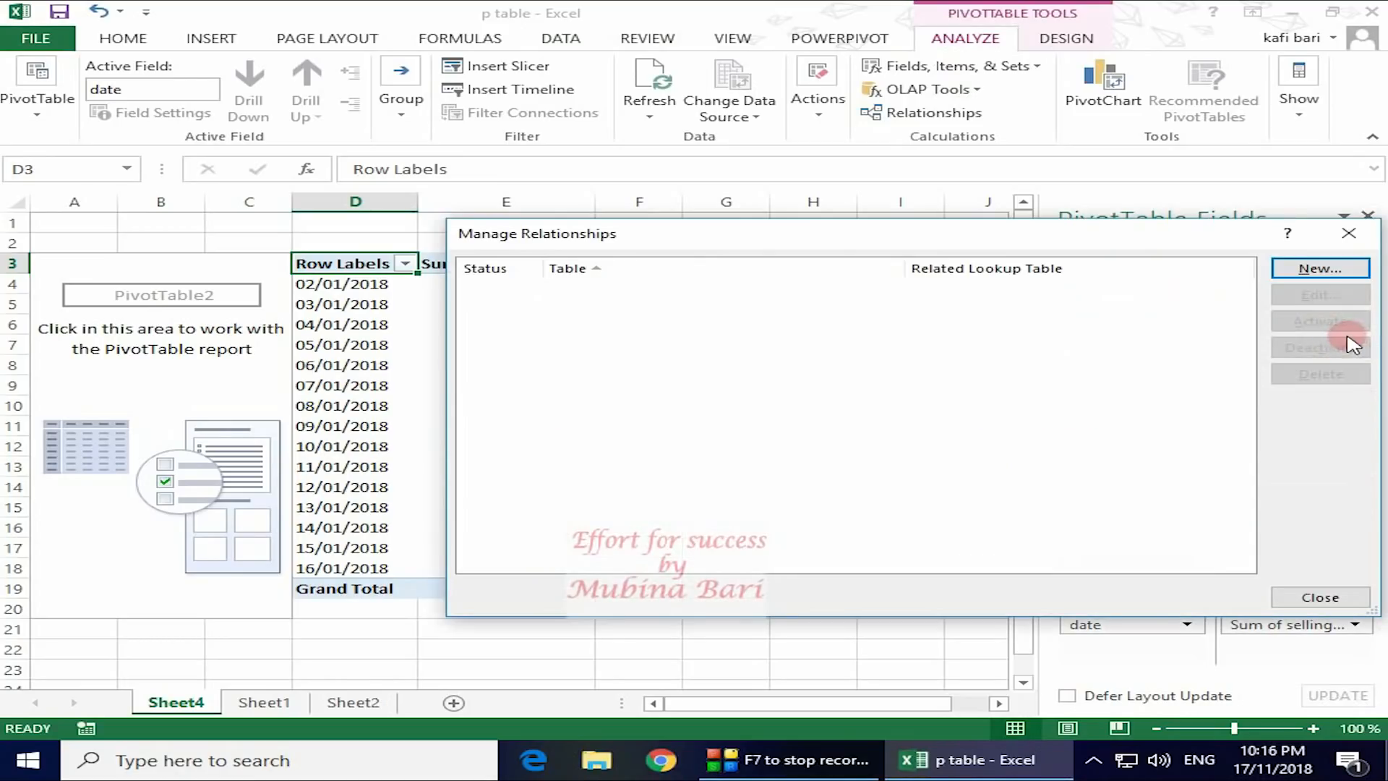
{"action": "left_click", "coordinate": [1346, 232]}
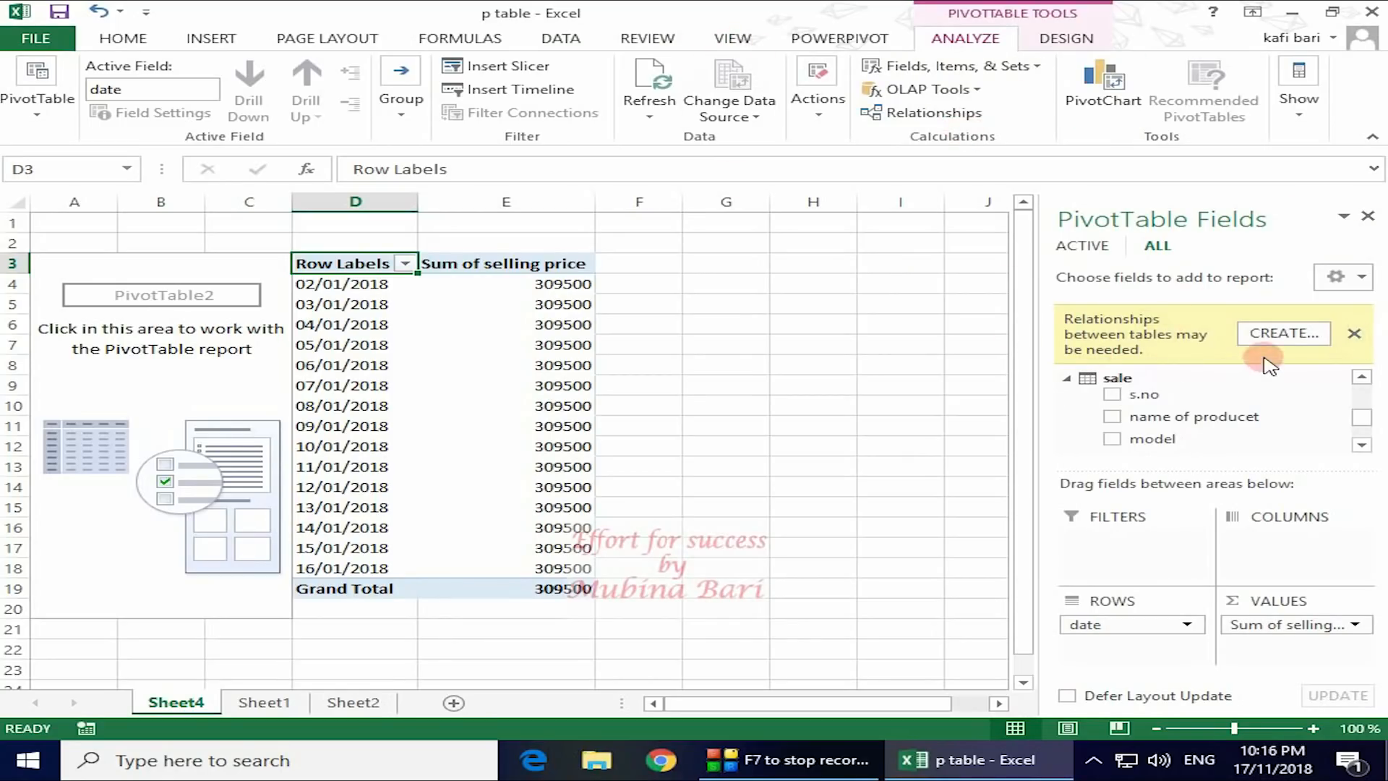
{"action": "left_click", "coordinate": [1294, 334]}
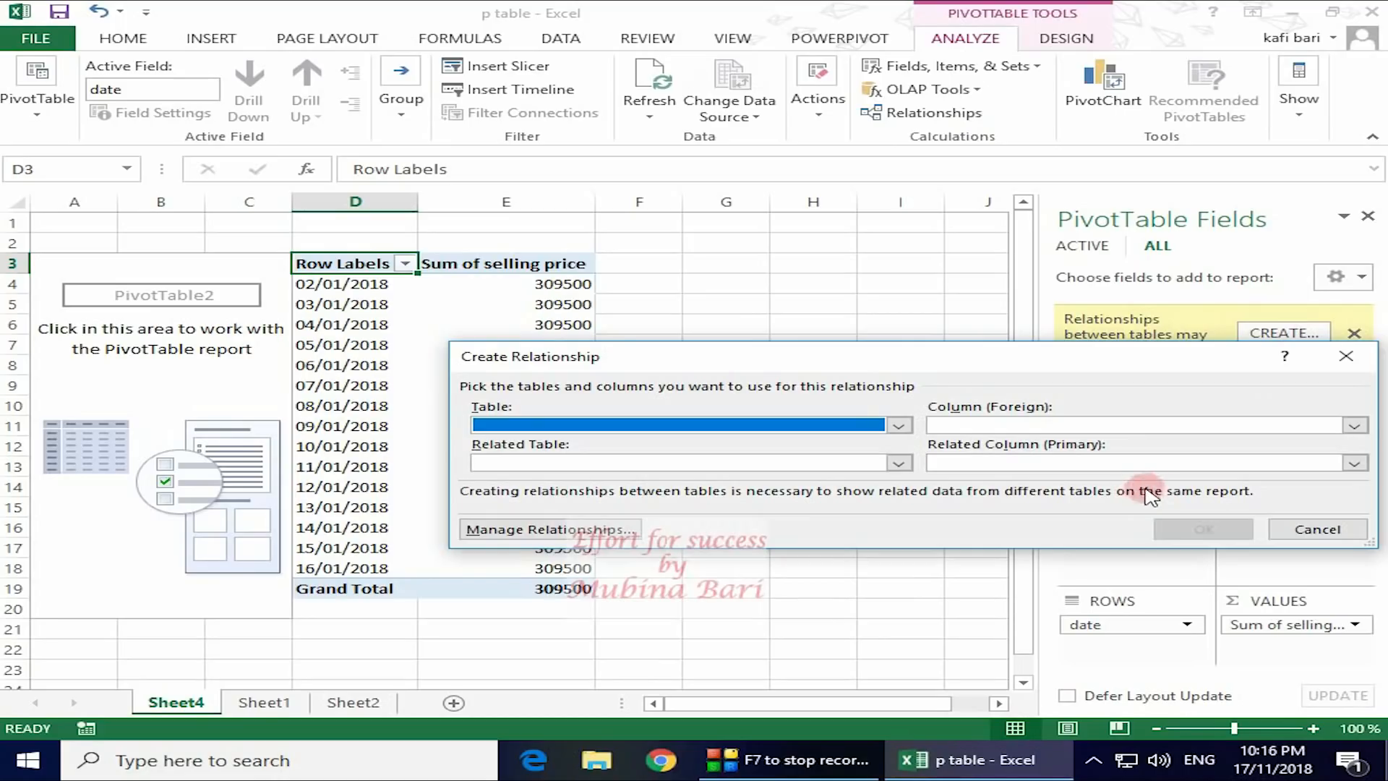
{"action": "left_click", "coordinate": [1347, 357]}
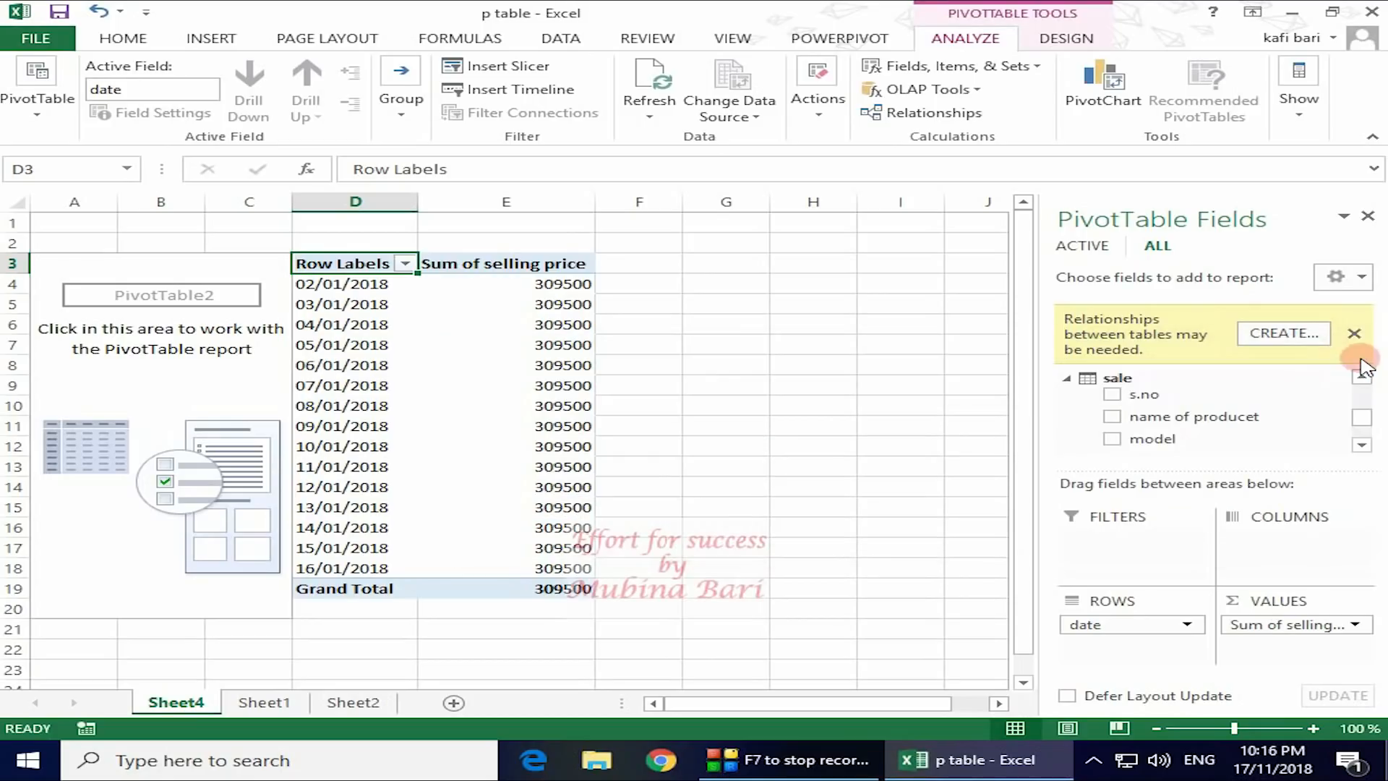
{"action": "left_click", "coordinate": [555, 286]}
{"action": "left_click_drag", "start_coordinate": [555, 285], "coordinate": [547, 562]}
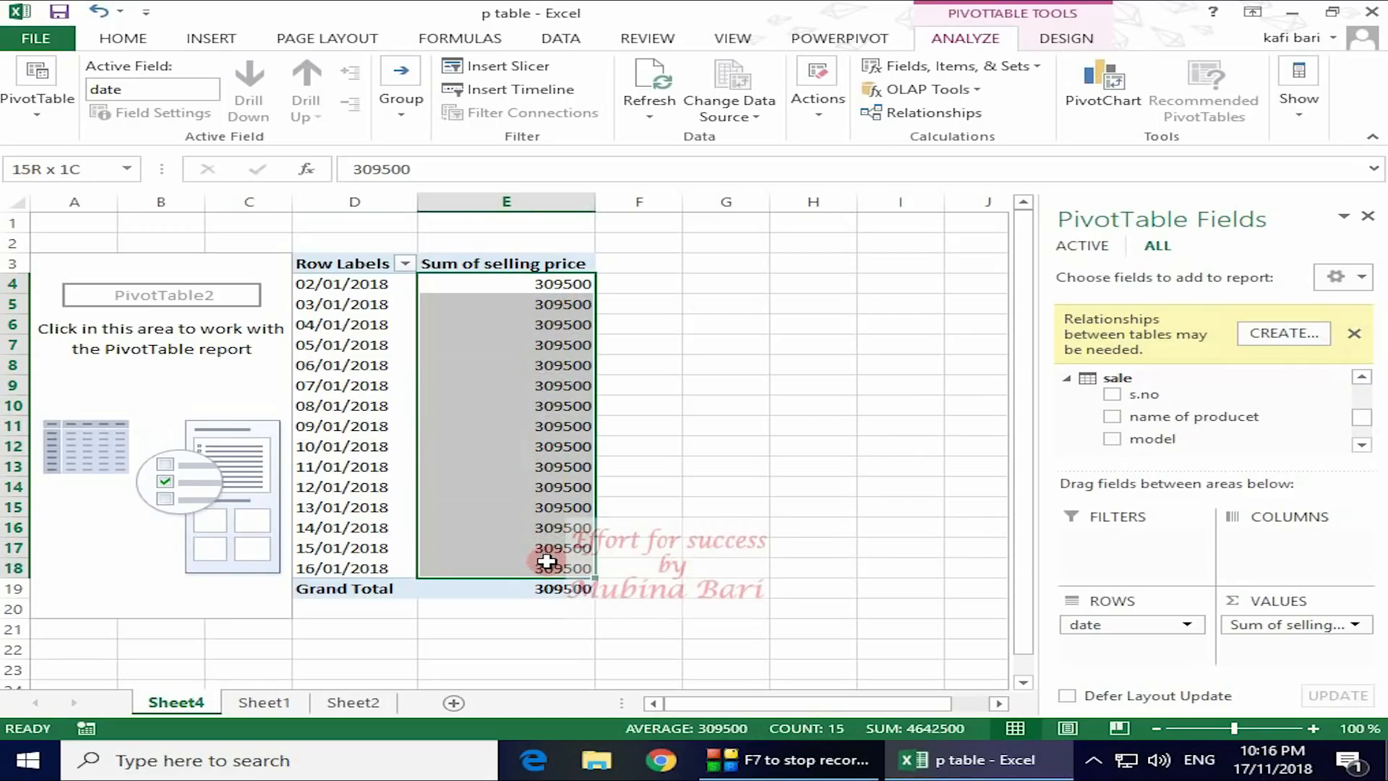
{"action": "left_click_drag", "start_coordinate": [548, 562], "coordinate": [547, 562]}
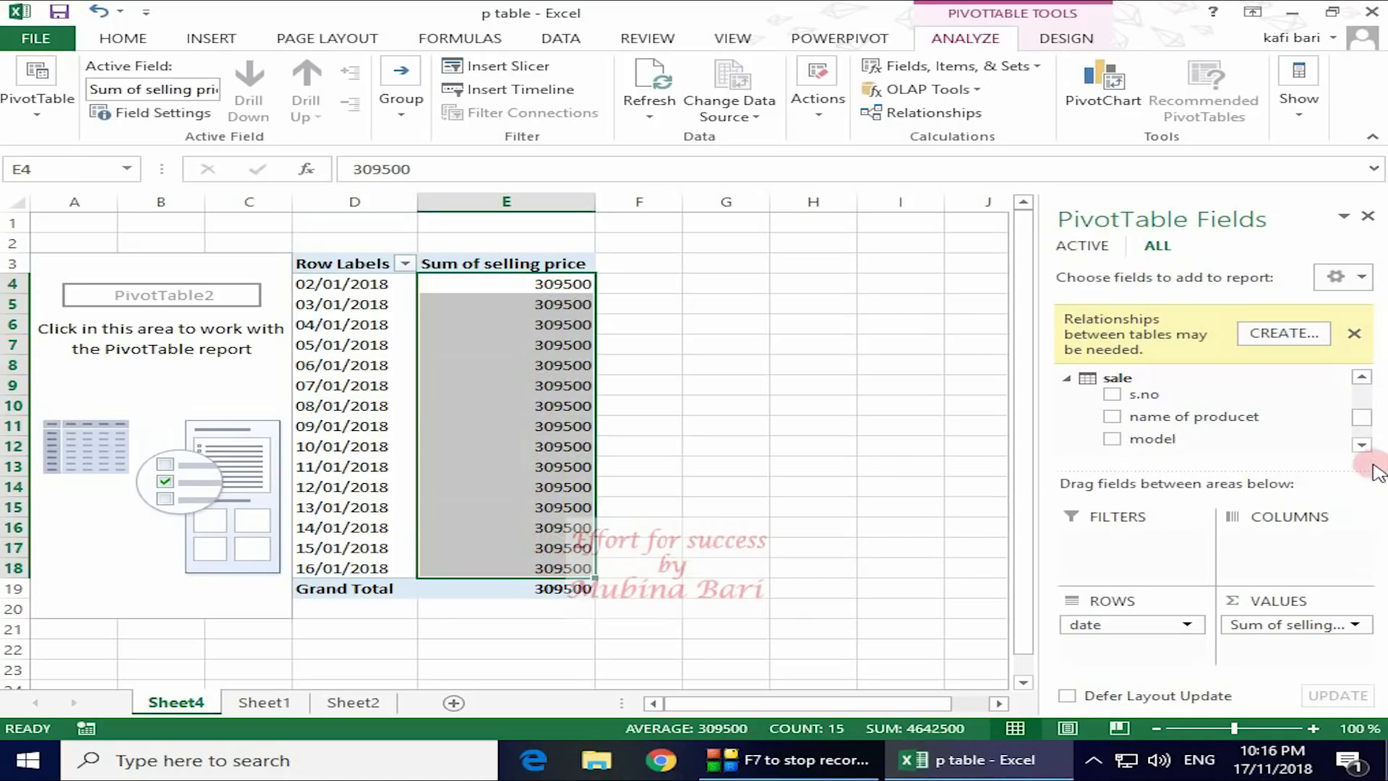
- Create a relationship from the sale table's s.no foreign column to the orignal table's s.no primary column
{"action": "left_click", "coordinate": [1293, 339]}
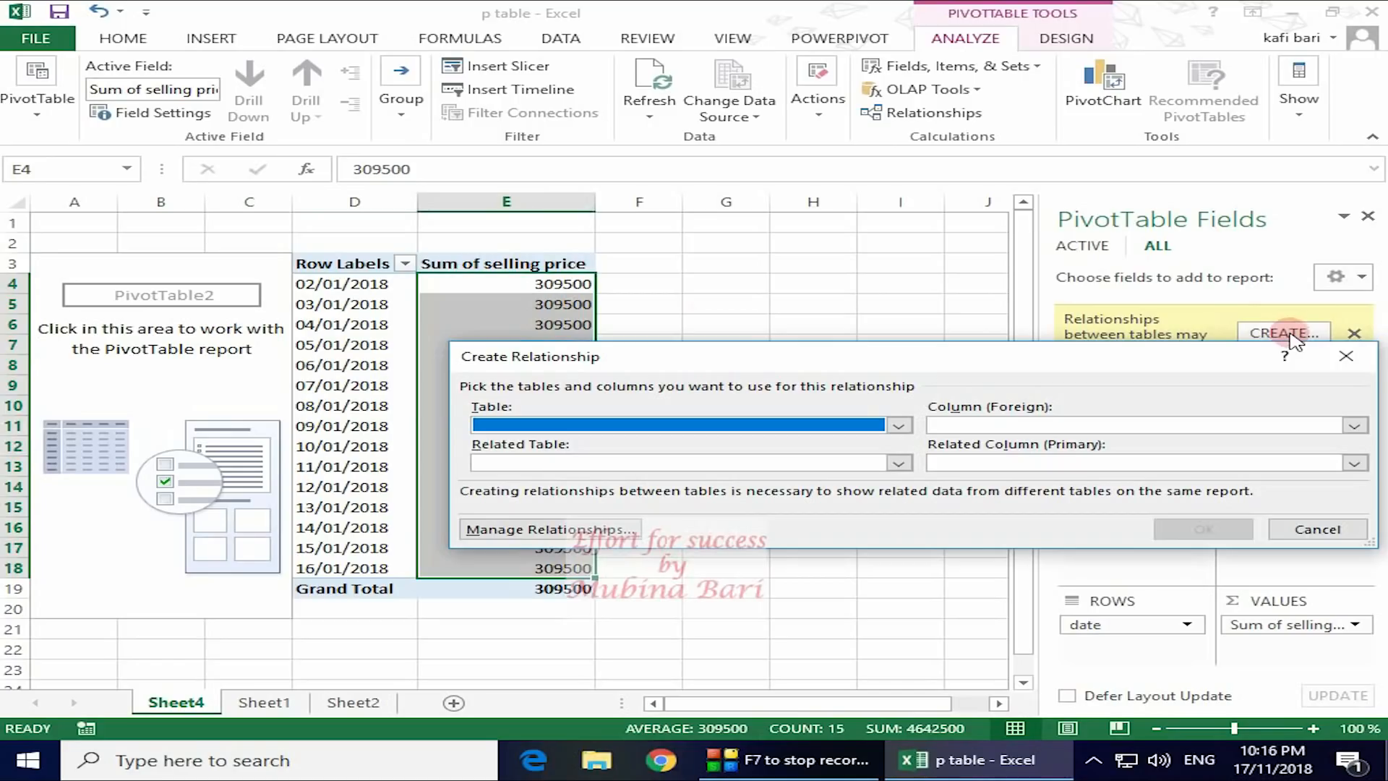
{"action": "left_click", "coordinate": [900, 426]}
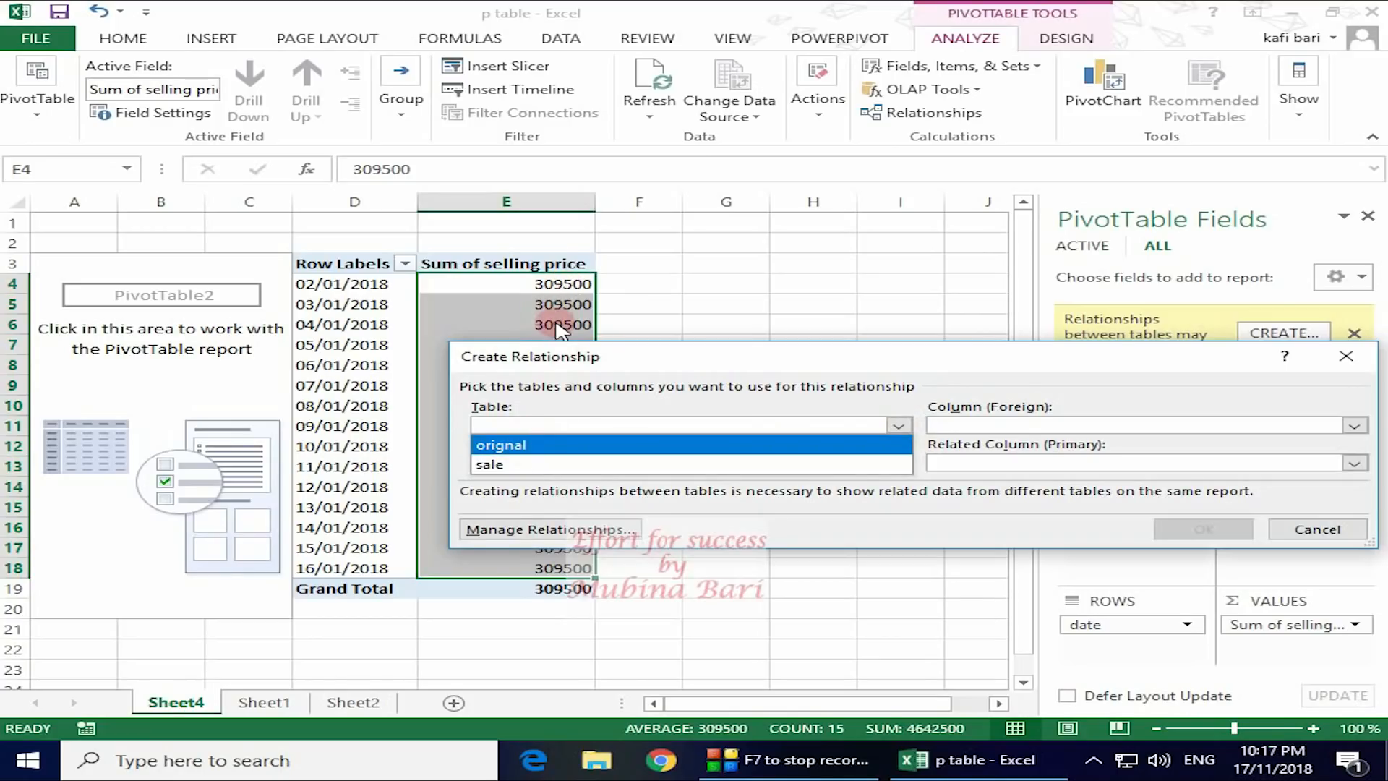
{"action": "left_click", "coordinate": [496, 465]}
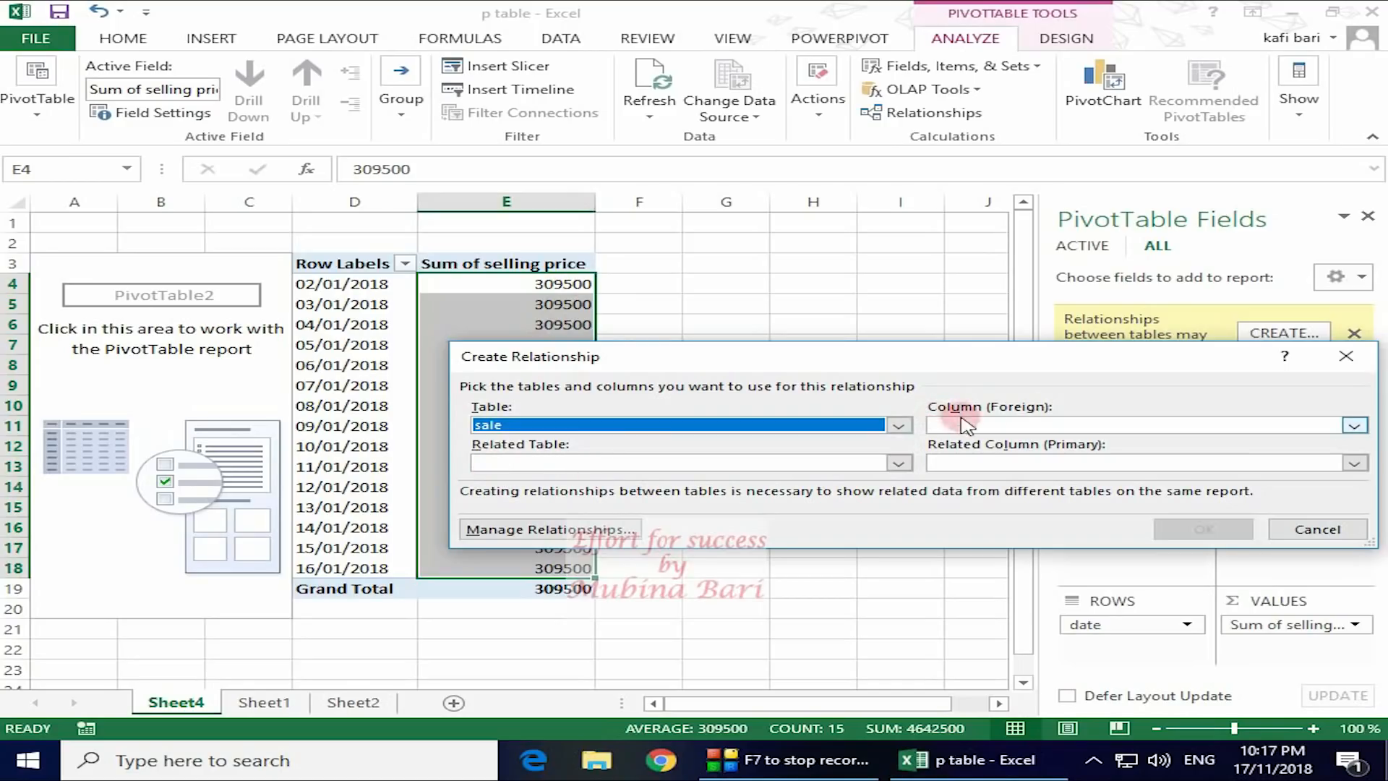
{"action": "left_click", "coordinate": [1354, 426]}
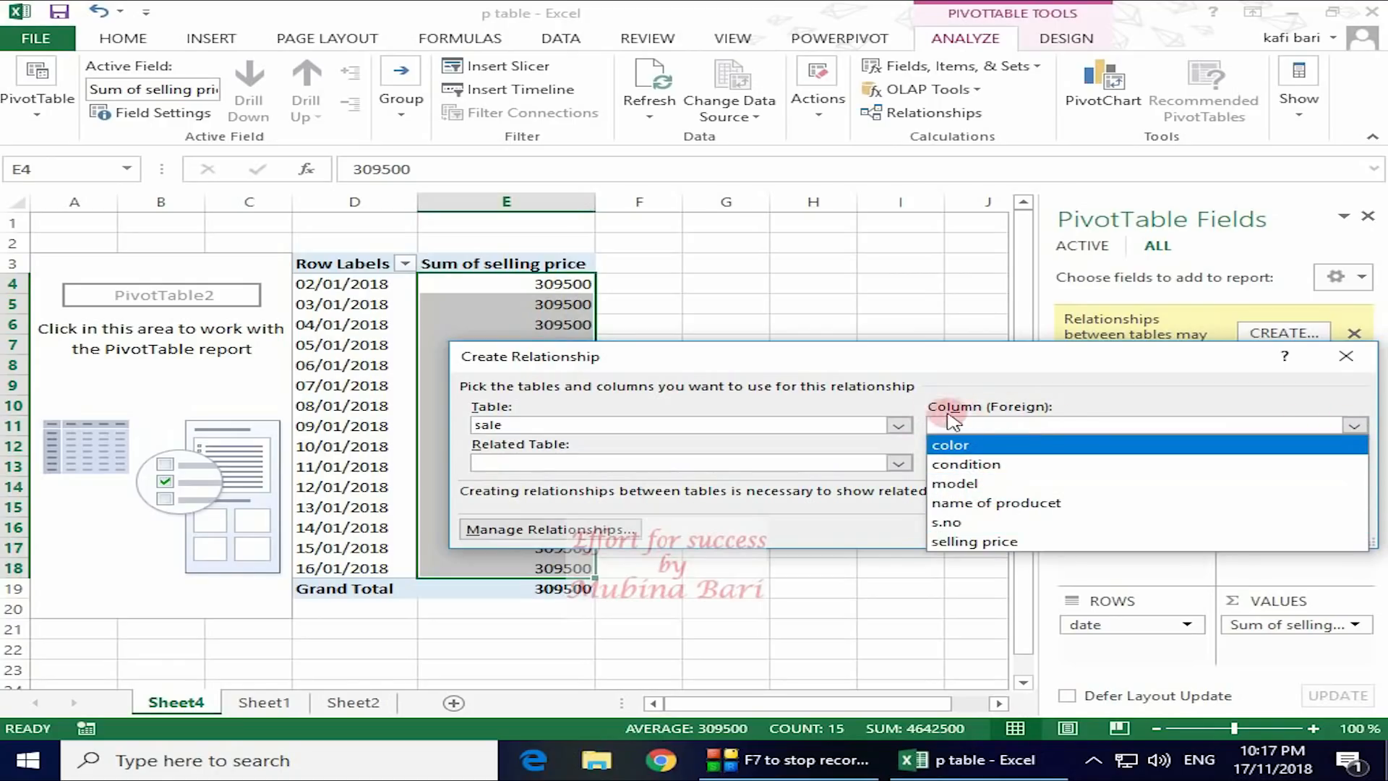
{"action": "left_click", "coordinate": [1011, 523]}
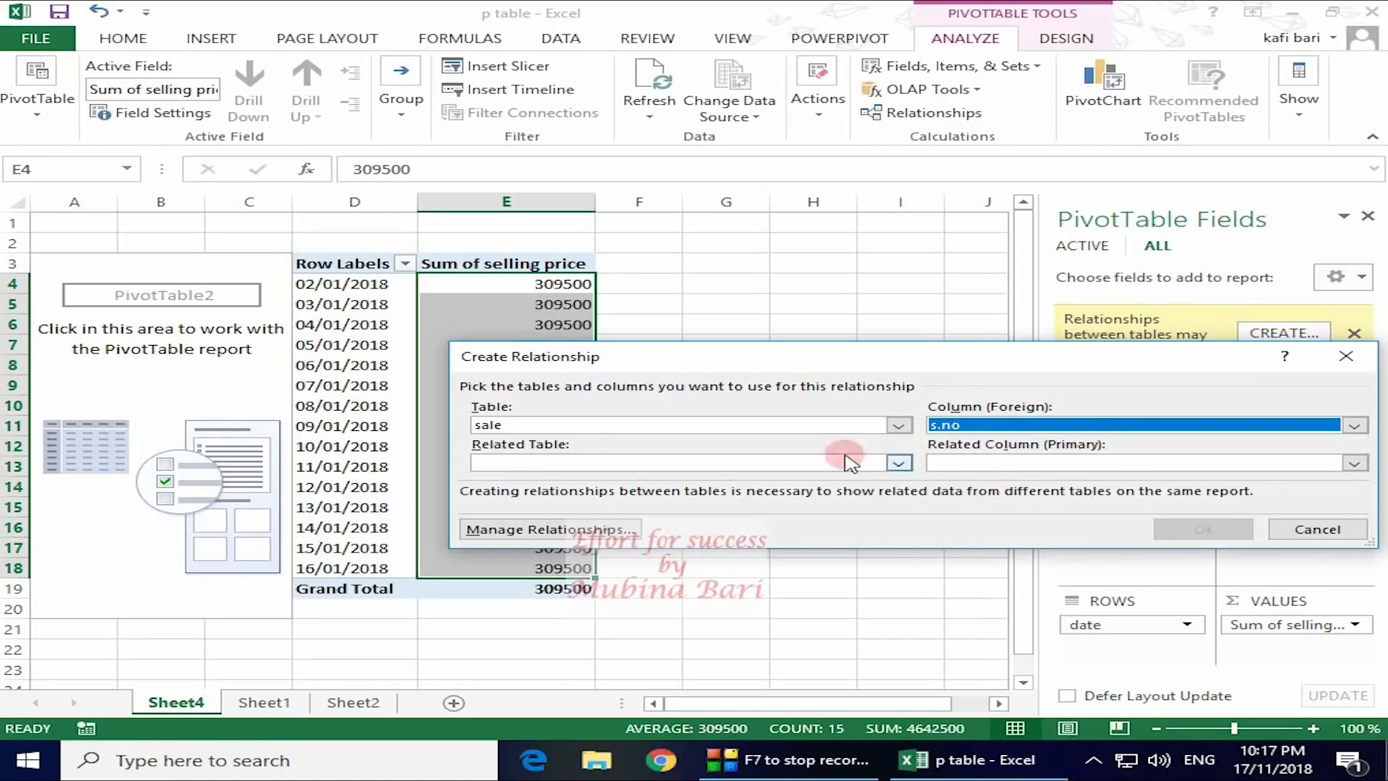
{"action": "left_click", "coordinate": [901, 463]}
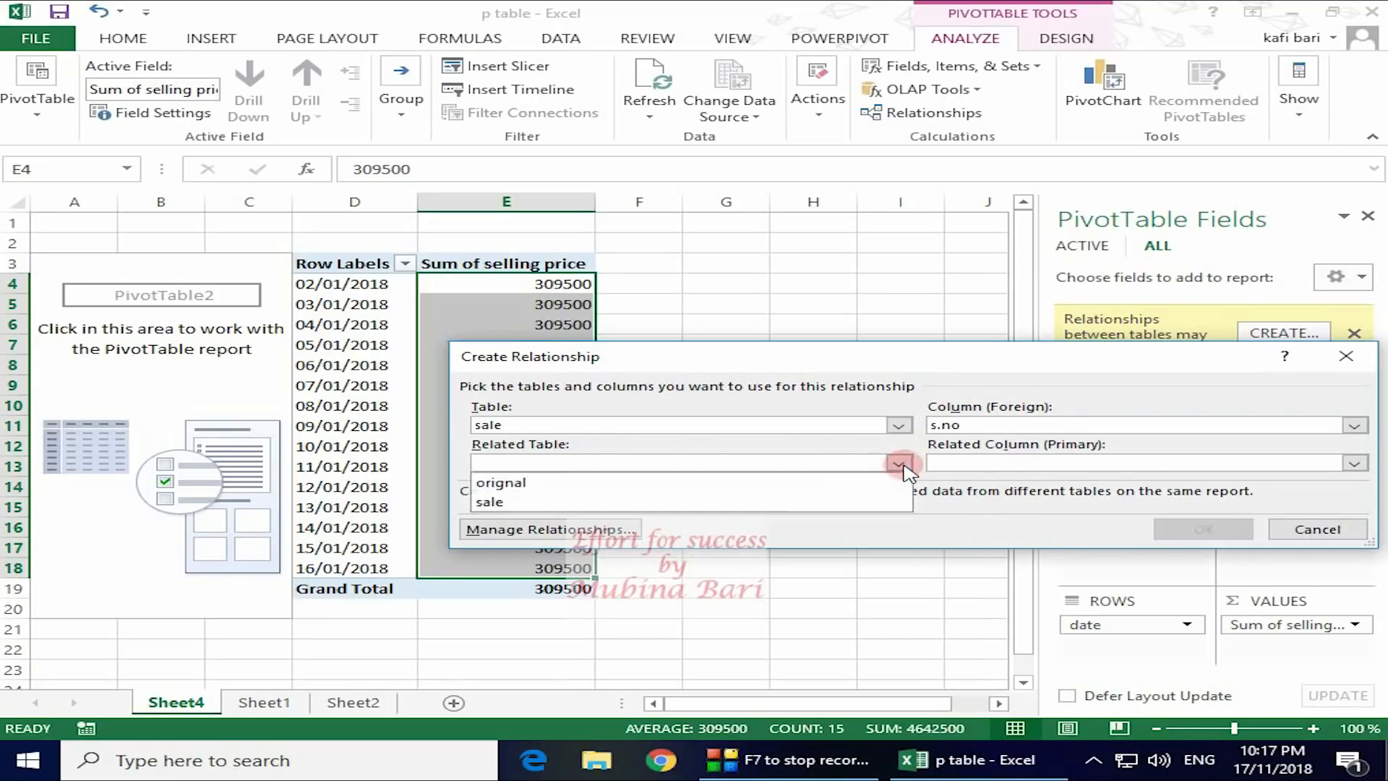
{"action": "left_click", "coordinate": [597, 481]}
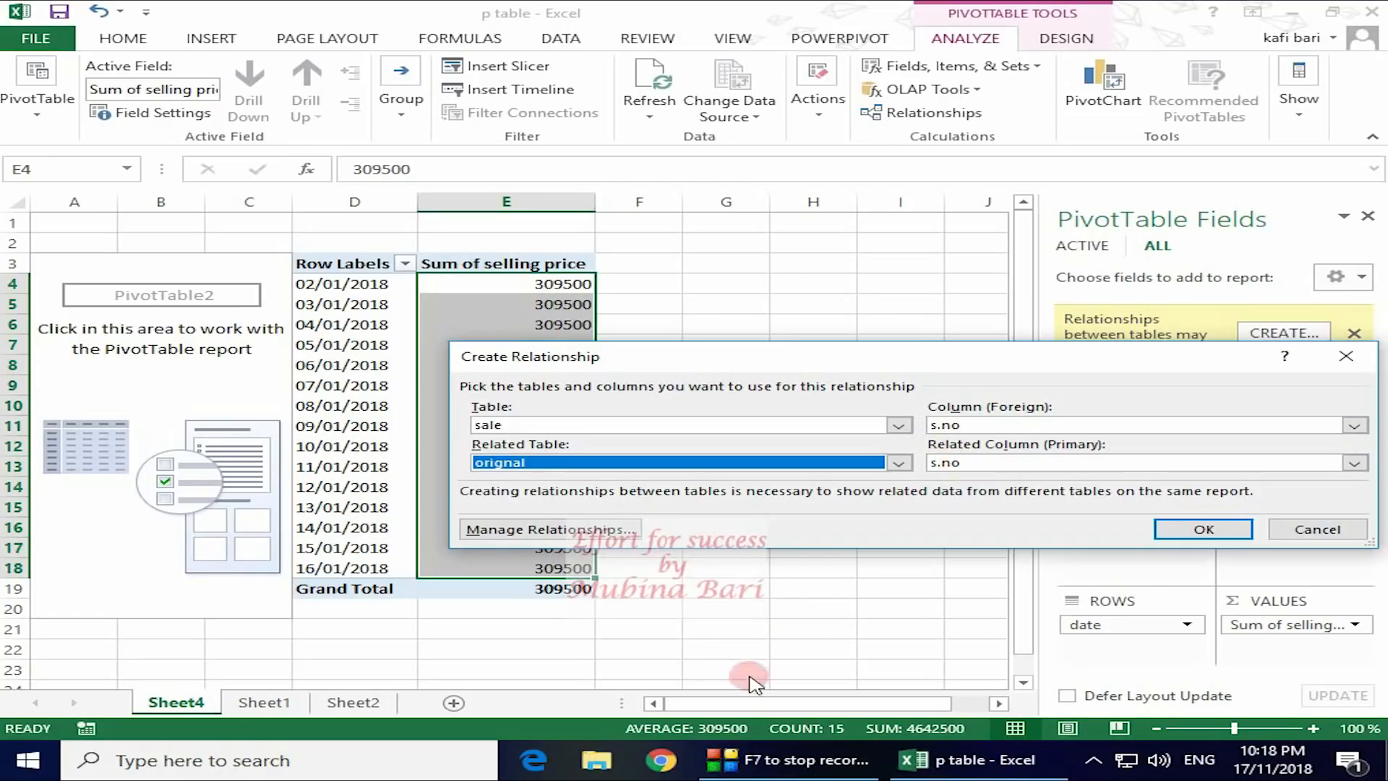
{"action": "left_click", "coordinate": [1202, 531]}
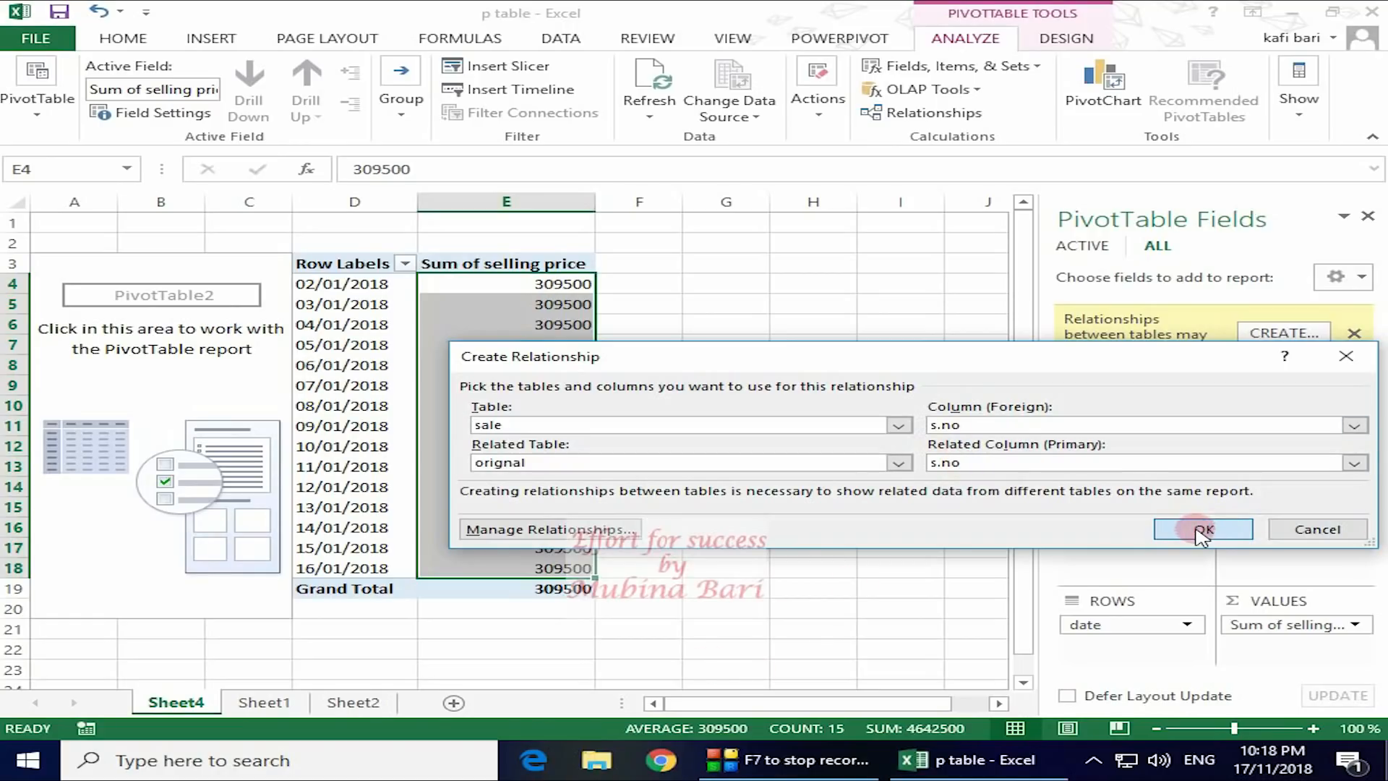
- Compare the PivotTable's selling prices by date with the source tables on Sheet1 and Sheet2, ending back on Sheet4
{"action": "left_click", "coordinate": [568, 326]}
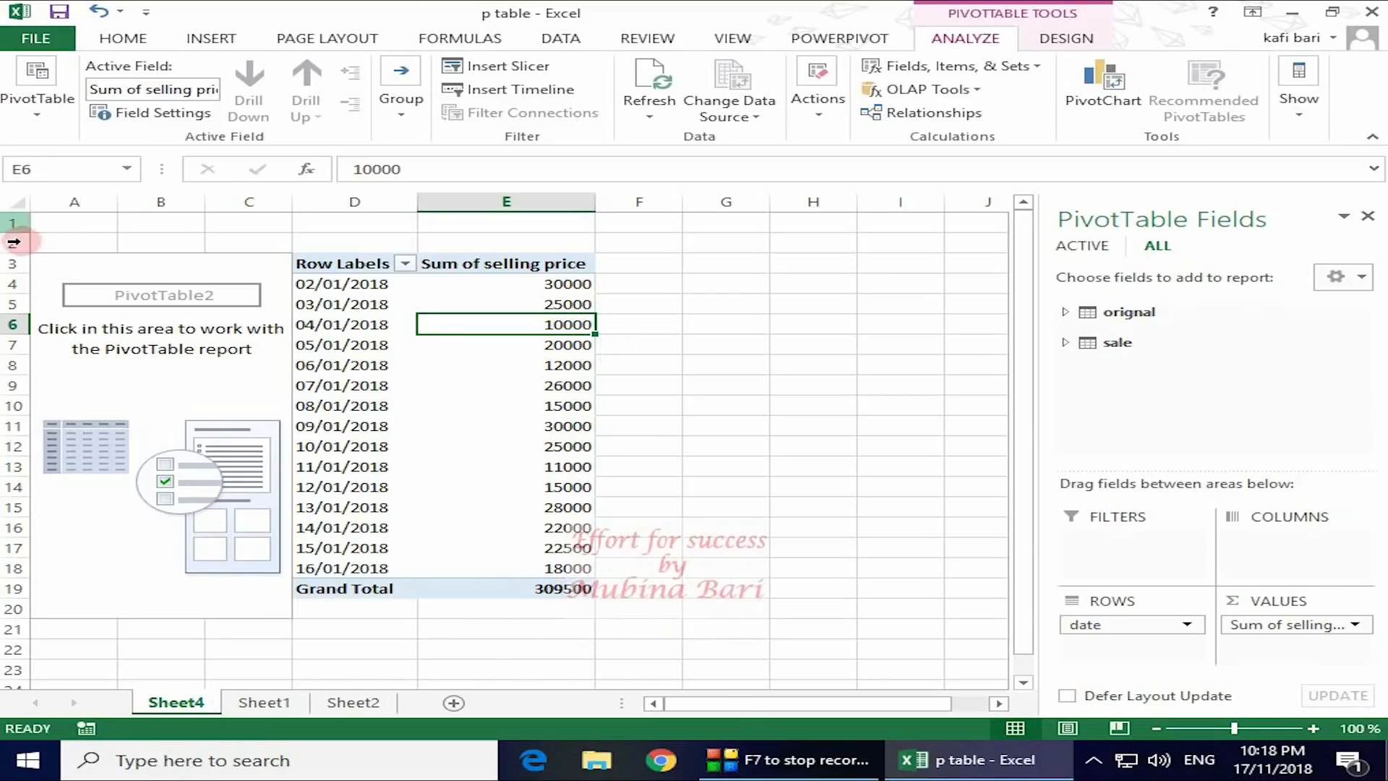
{"action": "left_click", "coordinate": [264, 703]}
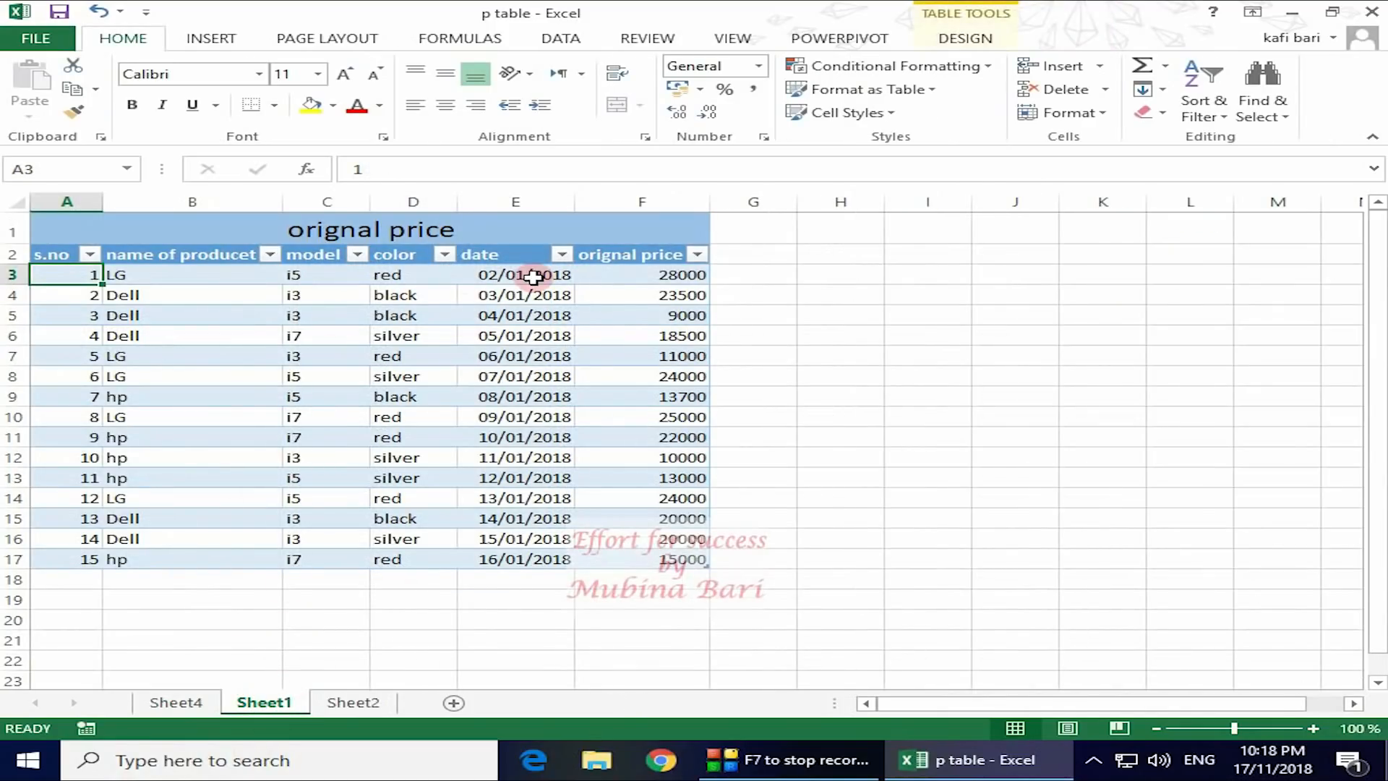
{"action": "left_click", "coordinate": [368, 702]}
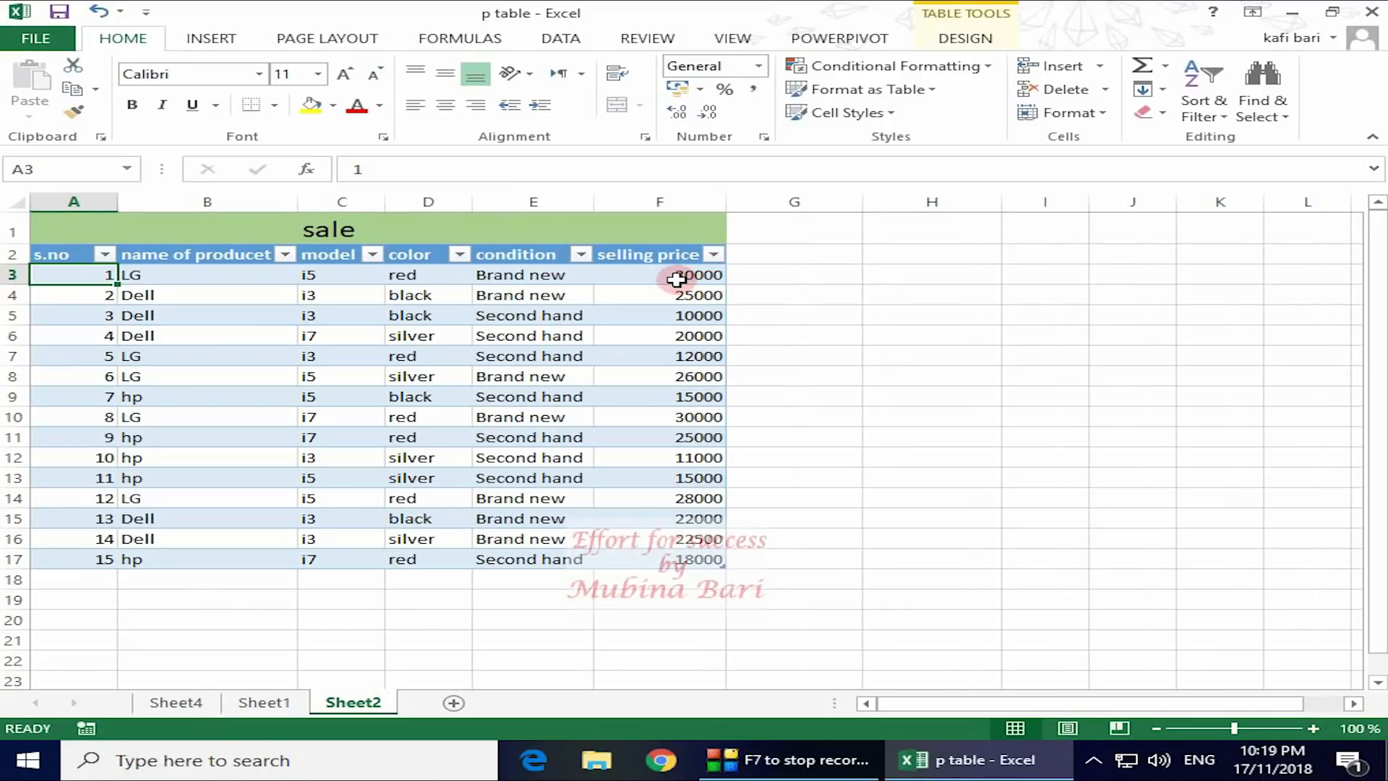
{"action": "left_click", "coordinate": [177, 702]}
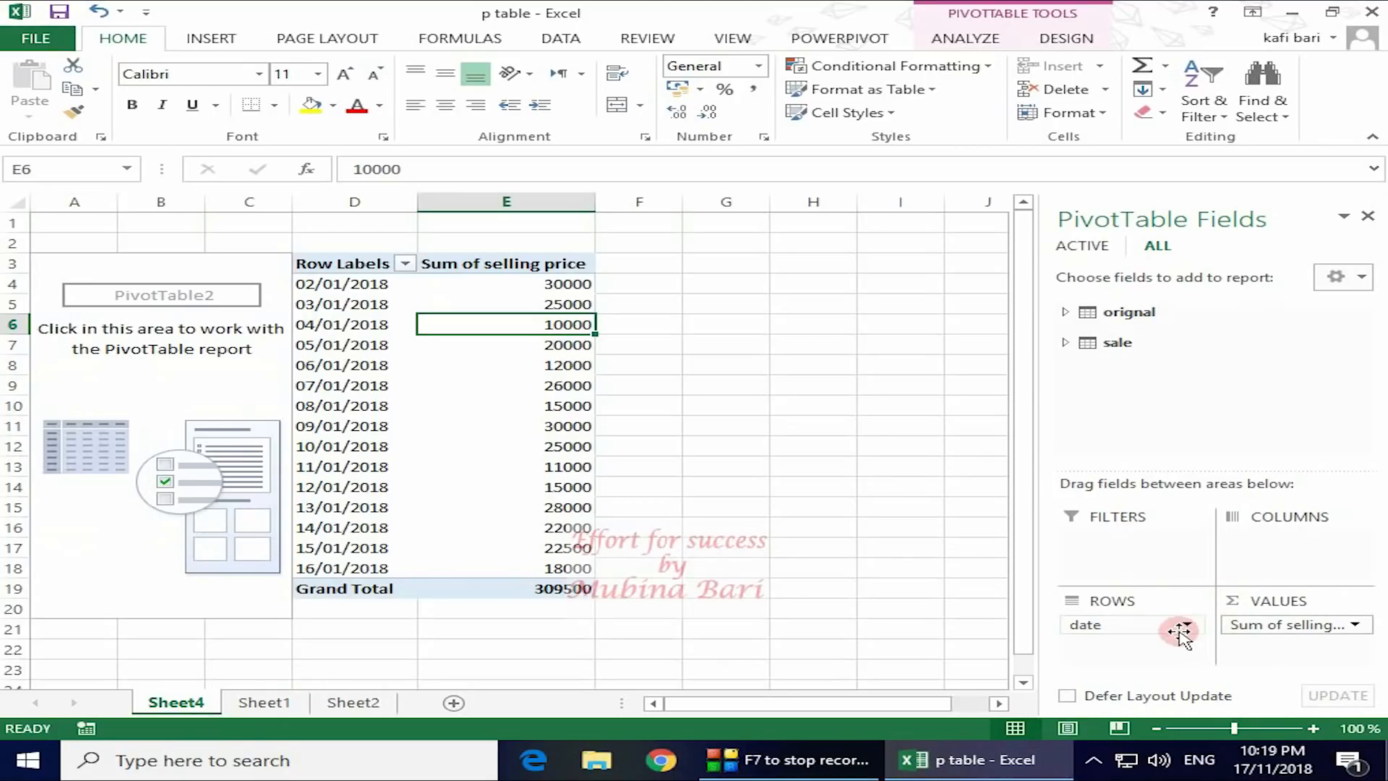
- Replace the date field in the PivotTable's rows with the orignal table's model field
{"action": "left_click_drag", "start_coordinate": [1191, 628], "coordinate": [952, 604]}
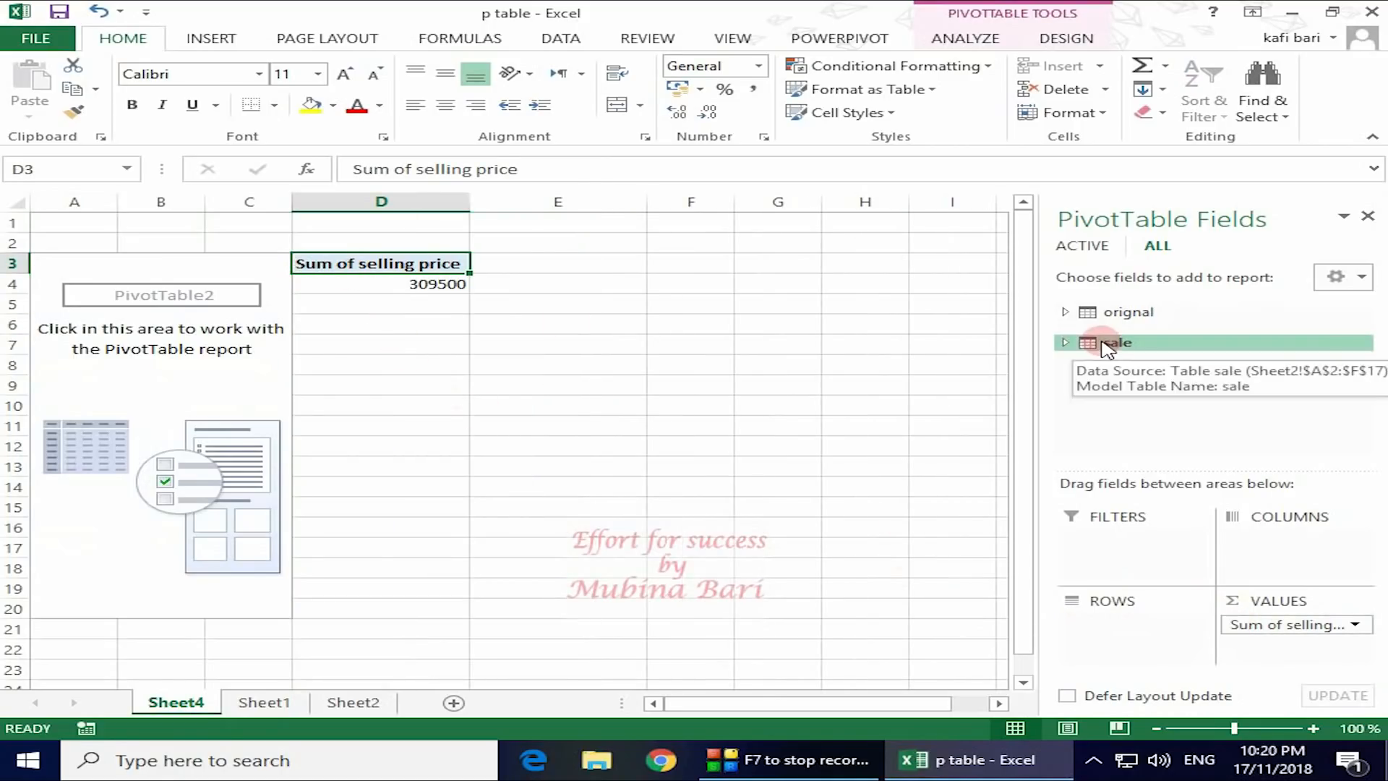
{"action": "left_click", "coordinate": [1065, 313]}
{"action": "left_click_drag", "start_coordinate": [1177, 372], "coordinate": [1126, 627]}
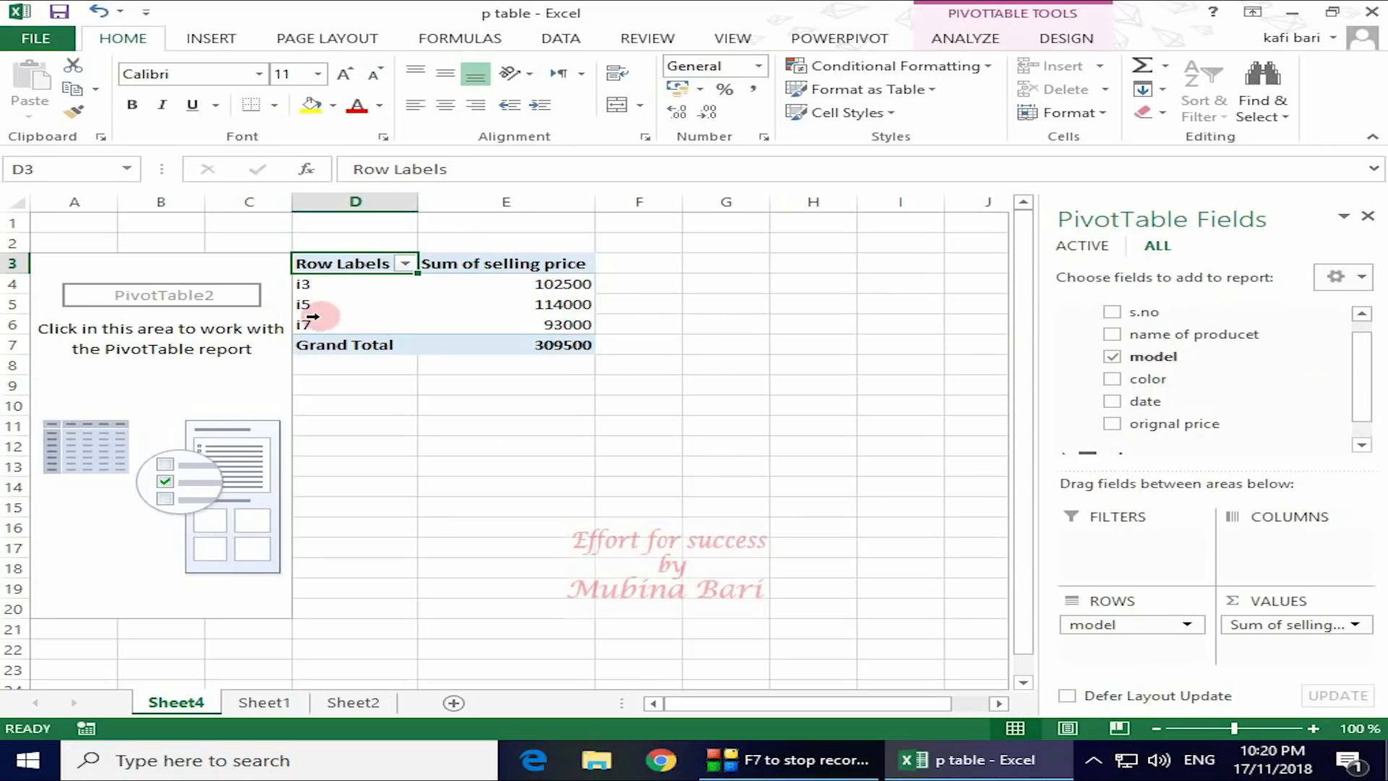
{"action": "mouse_move", "coordinate": [573, 326]}
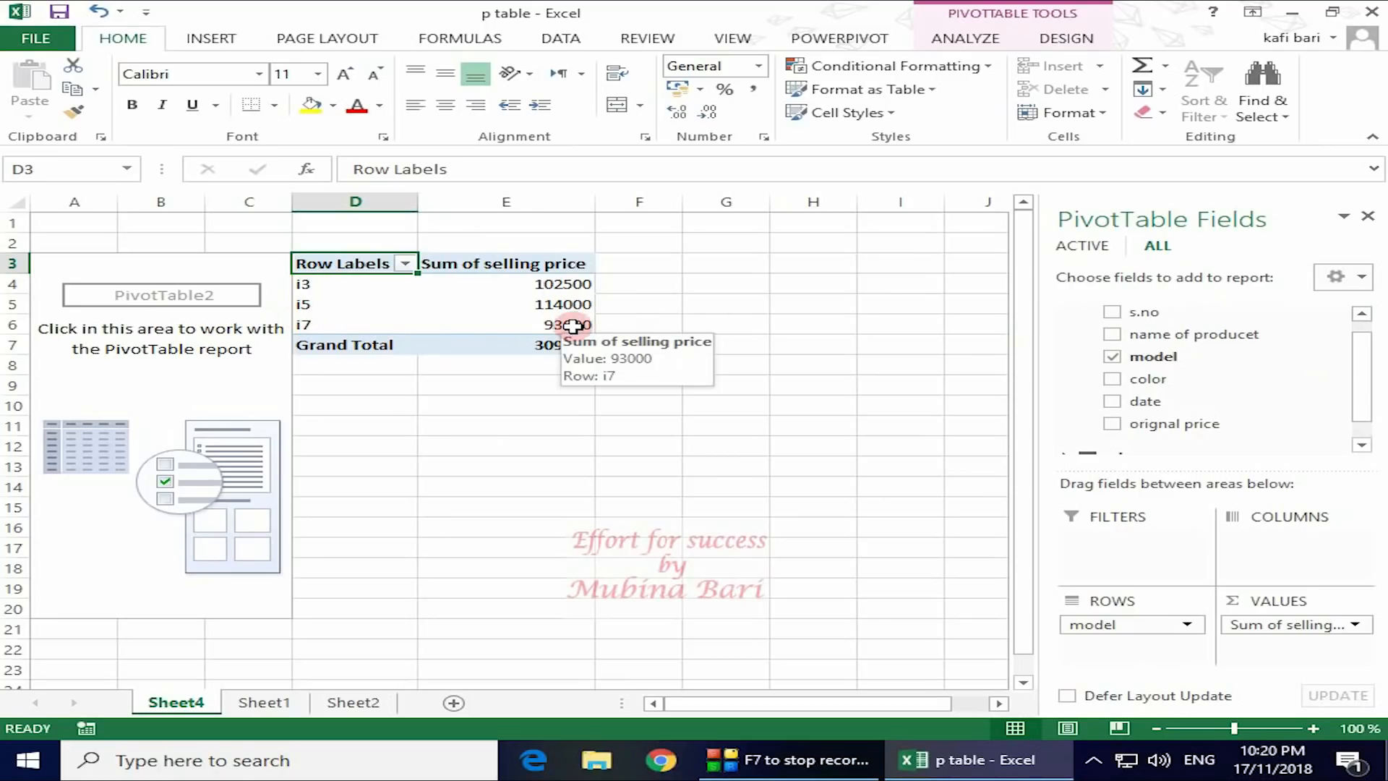